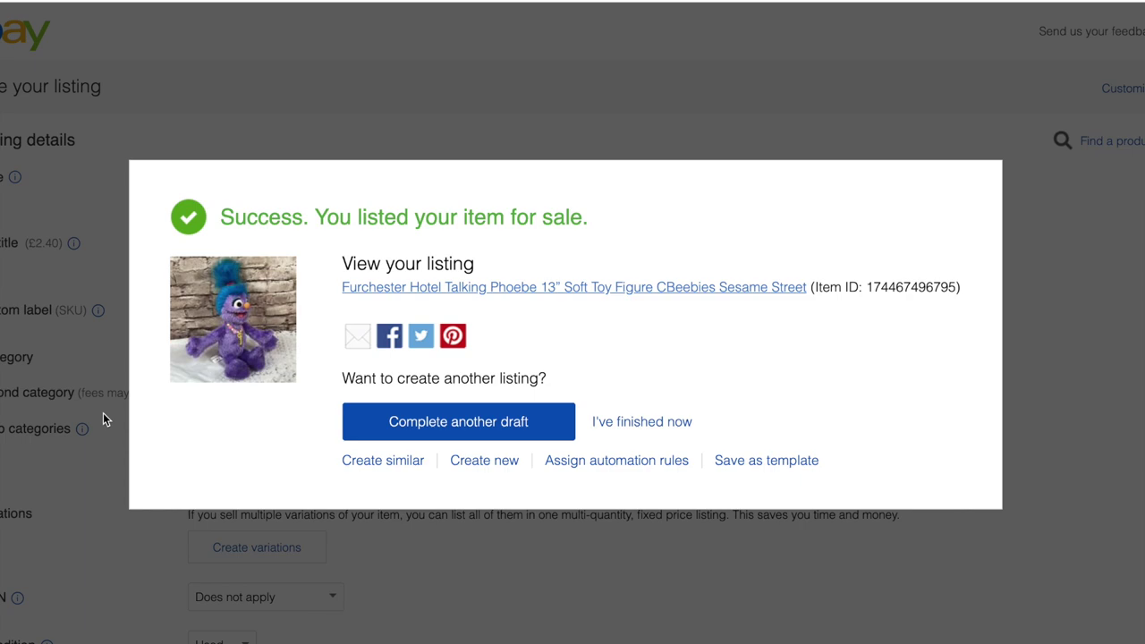
Open another saved draft, the listing for the six John Rocha side plates, to complete it.
click(458, 421)
scroll(501, 424, down, 3)
click(153, 220)
click(150, 201)
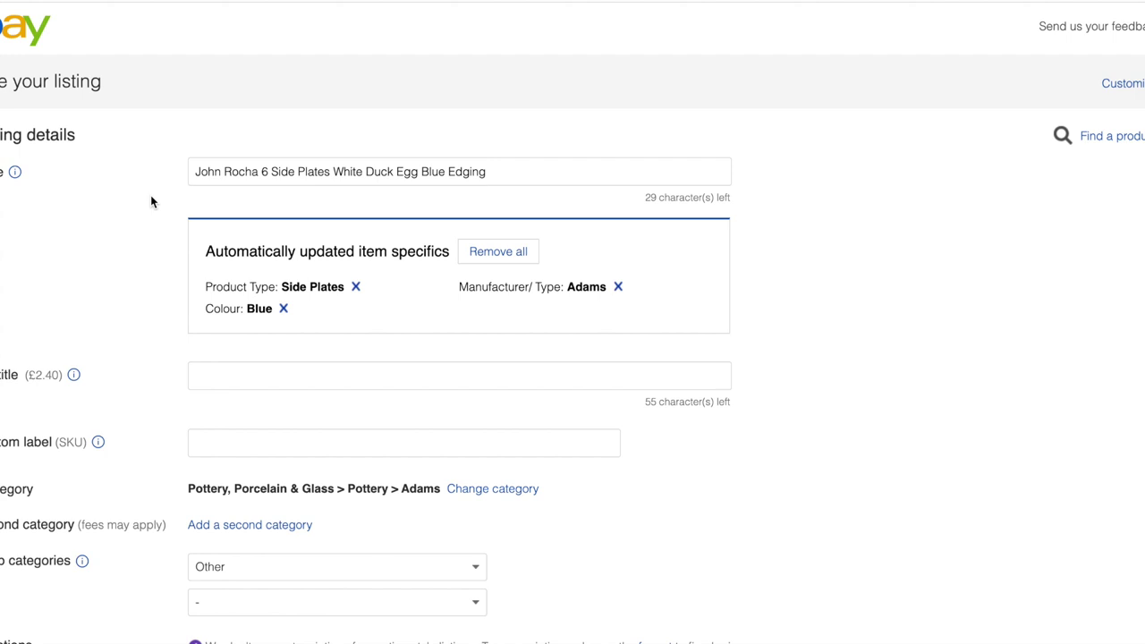
Set the two shop categories to Tableware Dinner Tea Service > Other Brands and China Glass Porcelain.
scroll(396, 242, down, 4)
click(396, 246)
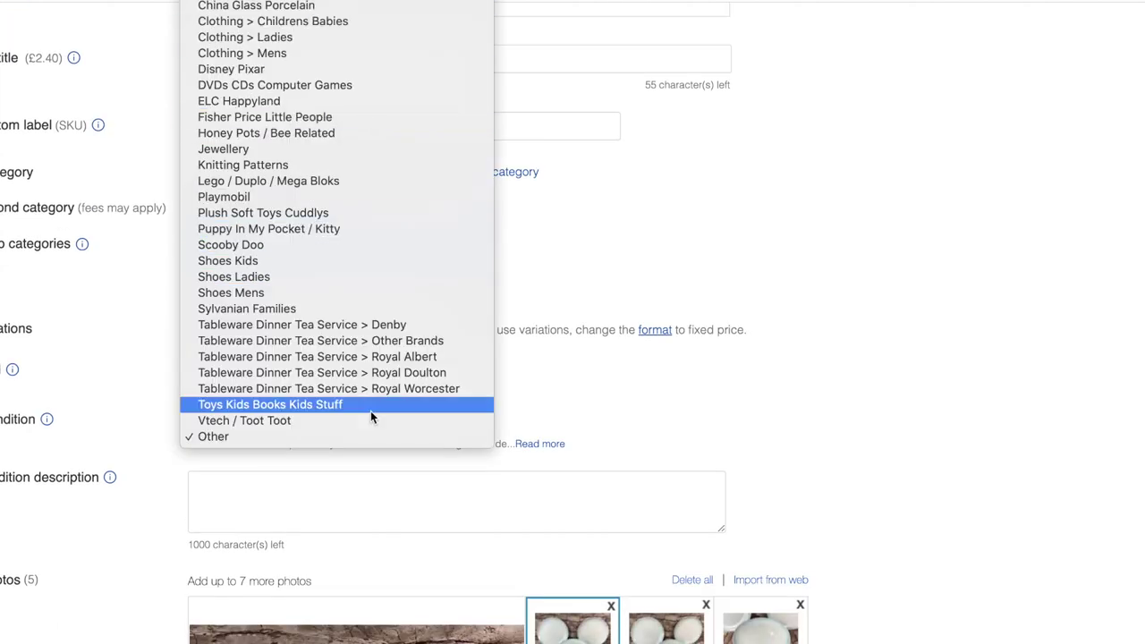
click(379, 340)
click(337, 248)
click(349, 416)
Enter a condition description giving a 218 mm diameter, good pre-loved condition with light wear, and a request to see all photographs.
scroll(358, 358, down, 3)
click(364, 250)
text(Good prelo)
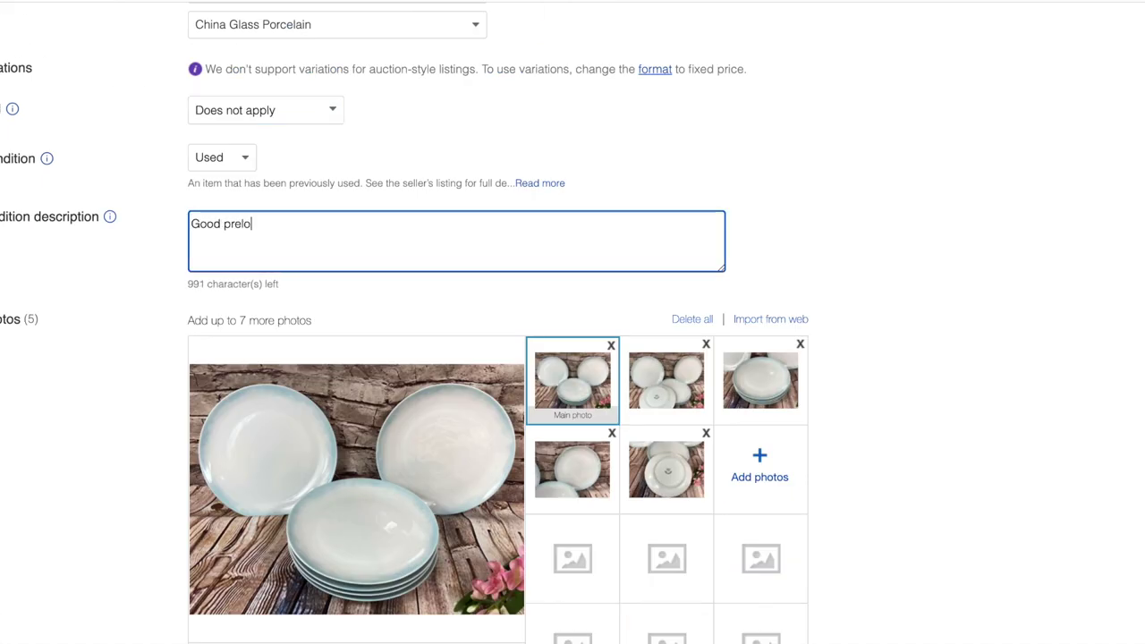
text(Please see all photographs of the actual item you will receive.)
scroll(941, 329, down, 4)
scroll(940, 332, up, 4)
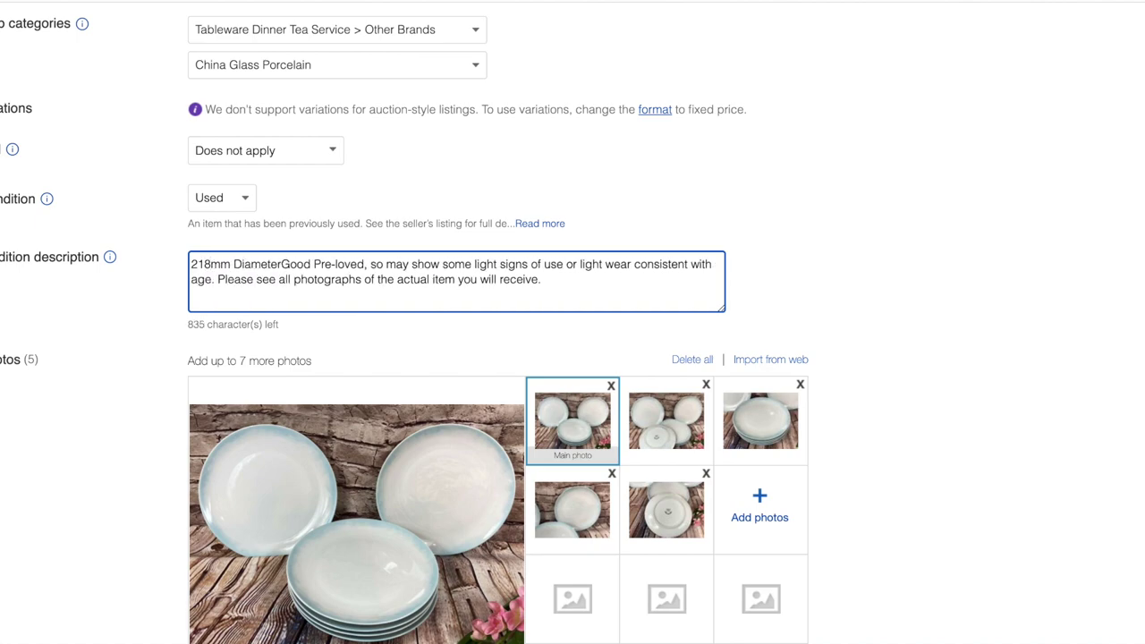
Look up categories for "john rocha plate" and set the listing's category to Porcelain/China > Other Porcelain/China.
scroll(130, 379, down, 10)
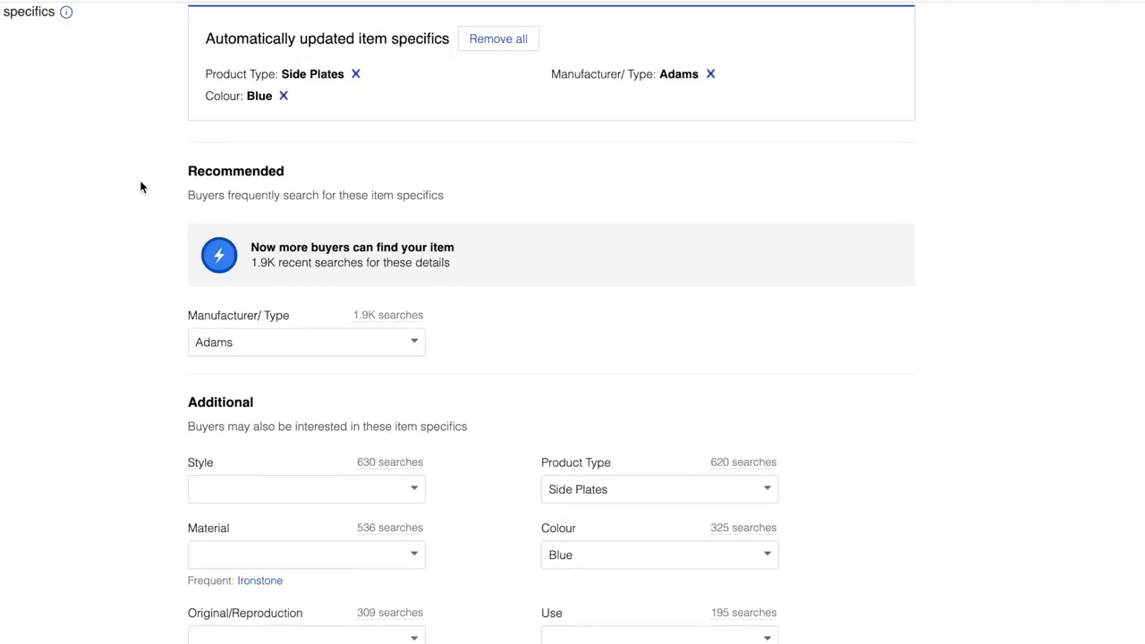
scroll(225, 344, up, 5)
click(501, 327)
text(john ro)
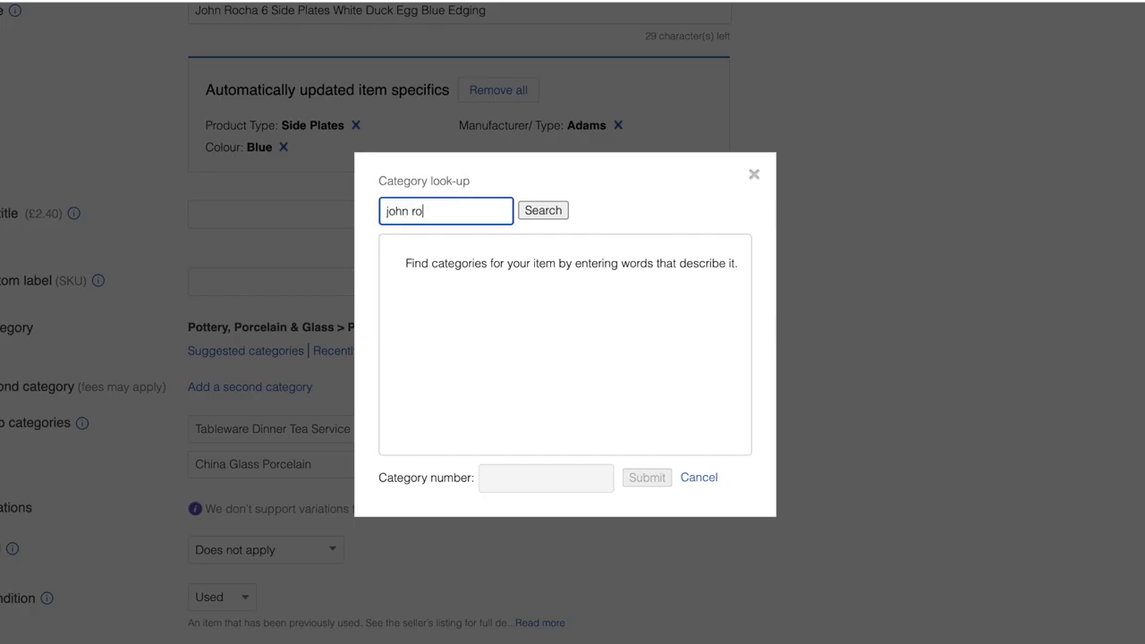
text(cha plate)
key(Return)
scroll(515, 315, down, 3)
click(647, 448)
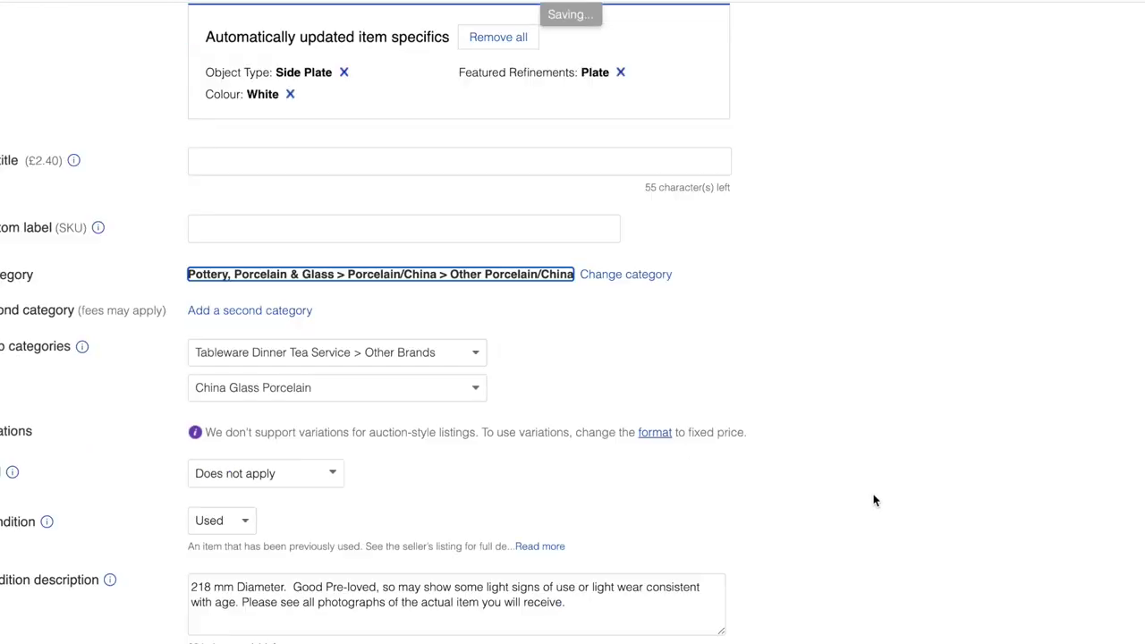
Fill in the plates' item specifics, entering "Tableware" and "Rocha".
text(Tableware)
scroll(474, 432, down, 1)
key(Tab)
text(Rocha)
key(Return)
scroll(506, 373, down, 1)
click(348, 219)
scroll(349, 358, down, 1)
scroll(442, 365, up, 10)
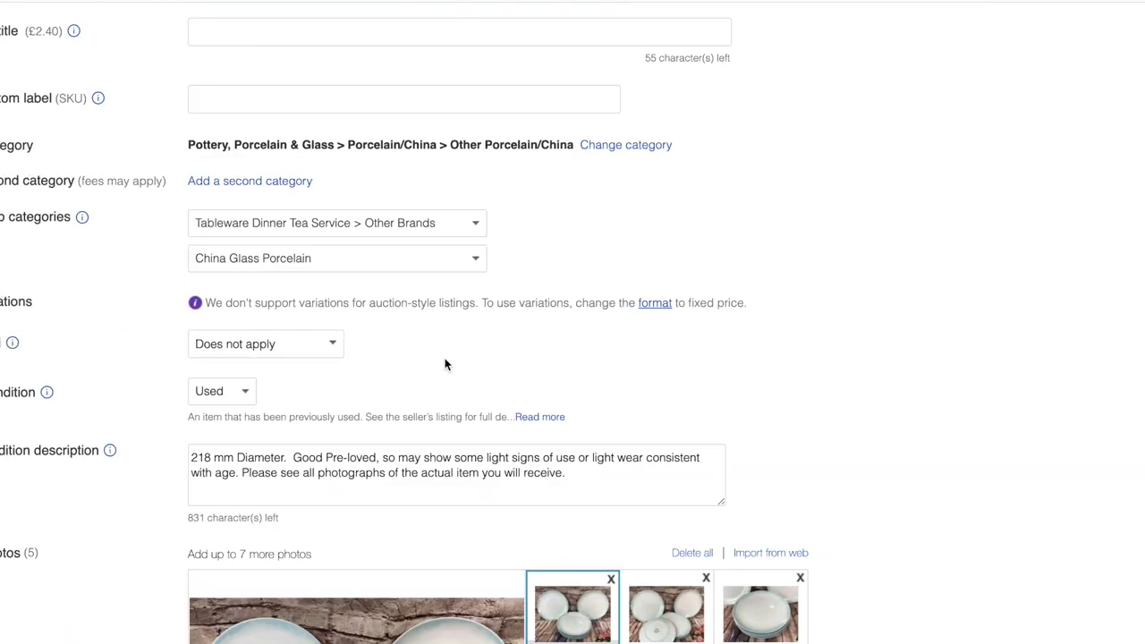
Look up categories for "porcelain tableware" and submit a matching Porcelain/China category for the plates.
click(649, 144)
click(532, 170)
text(joh)
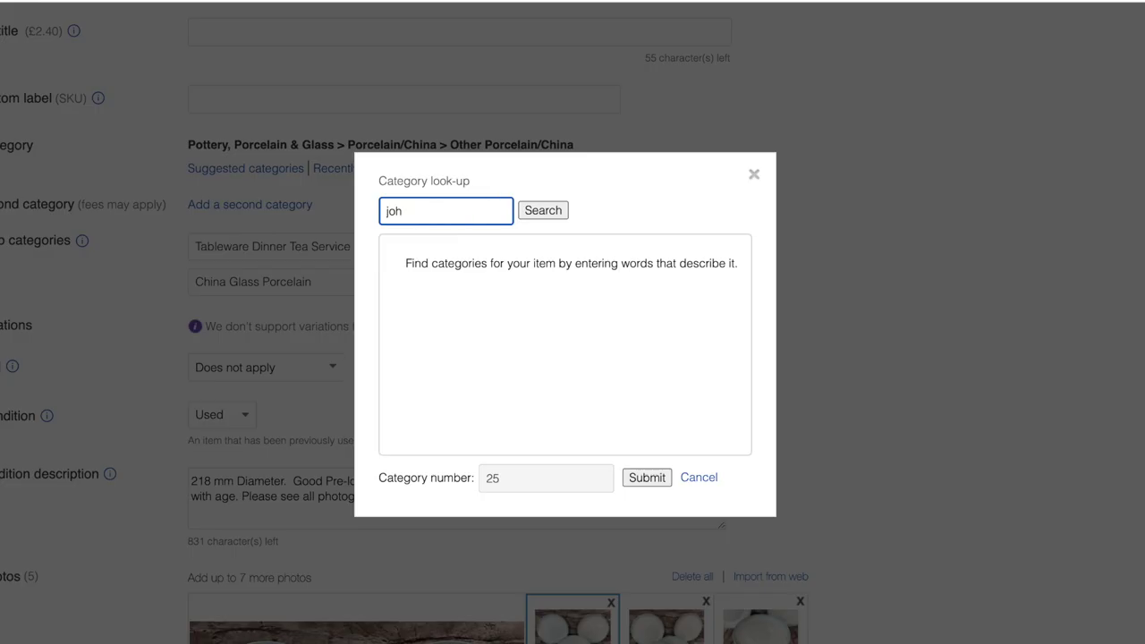
text(tableware)
click(543, 210)
scroll(575, 338, down, 3)
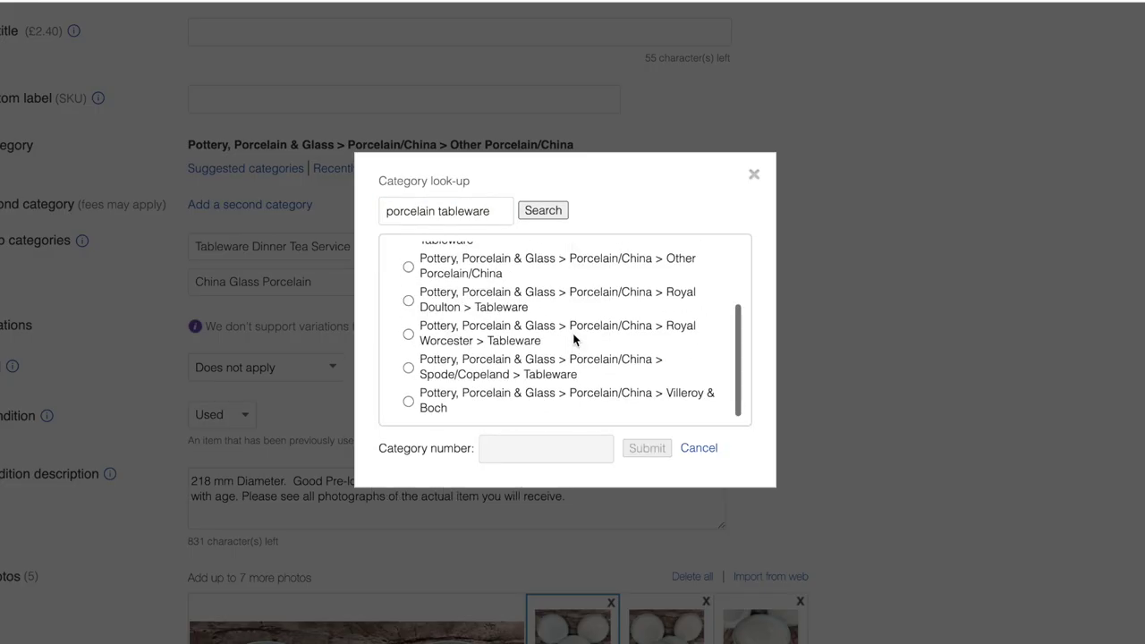
scroll(572, 335, up, 2)
scroll(573, 339, down, 1)
click(573, 340)
click(647, 447)
Trim the item description to "John Rocha 6 Side Plates White Duck Egg Blue Edging" and paste the copied text beneath it.
scroll(769, 412, down, 10)
scroll(805, 420, down, 5)
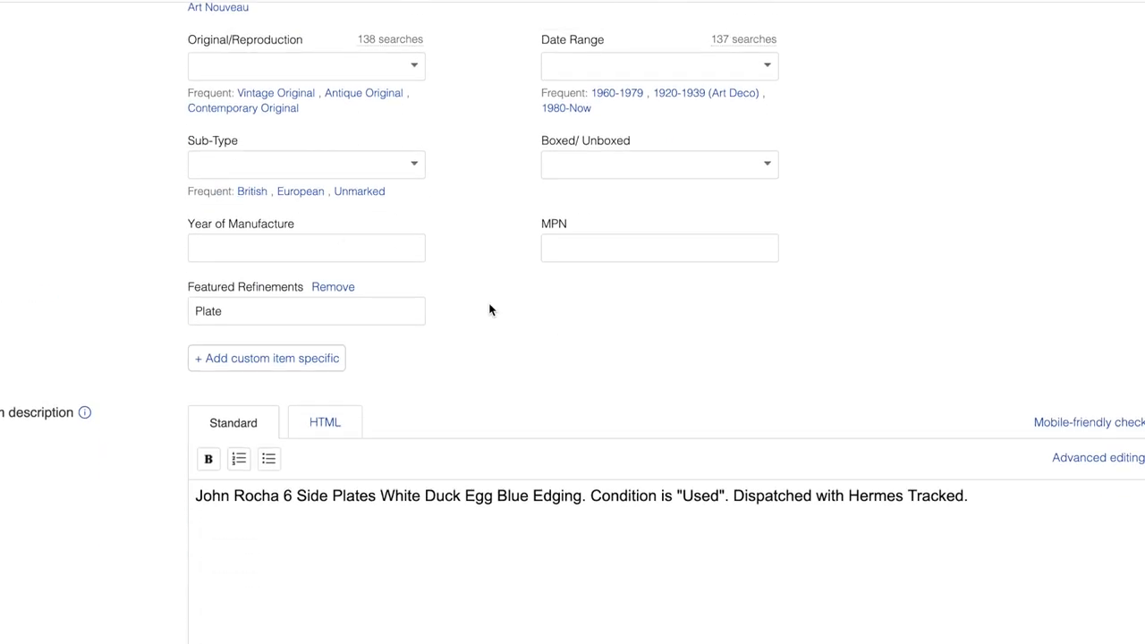
click(769, 223)
scroll(498, 292, down, 5)
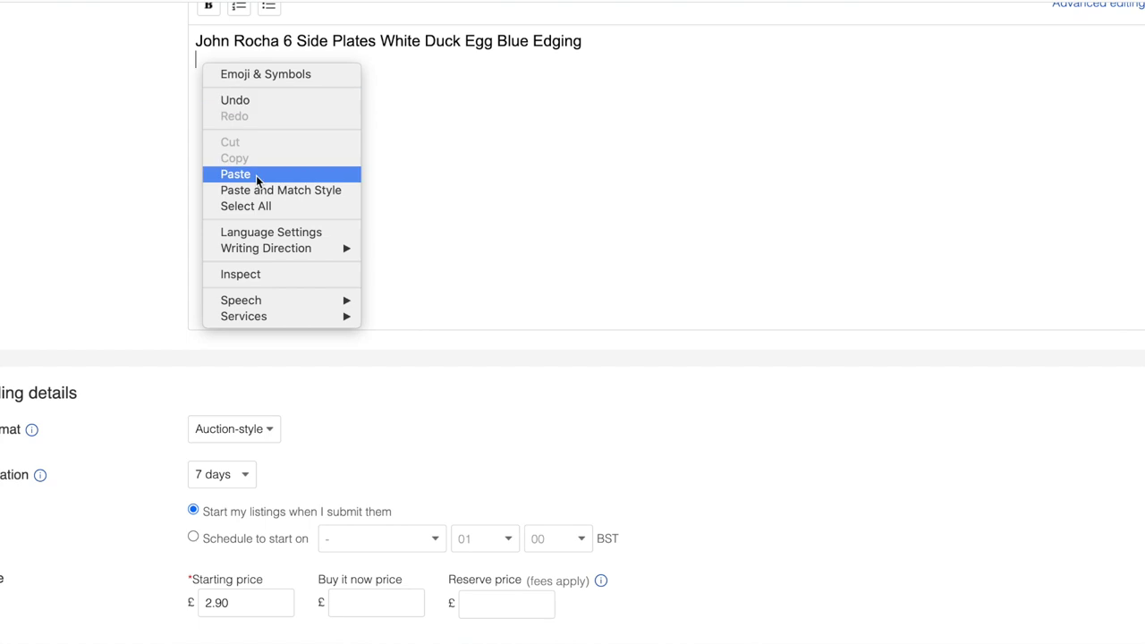
click(256, 175)
click(333, 60)
key(Return)
Change the plates' selling format to fixed price and set the price to £24.00.
scroll(808, 77, down, 5)
click(233, 122)
click(233, 141)
click(217, 340)
text(24.00)
click(193, 408)
Set the postage policy to "No 7. Hermes ONLY £6.95 OR Collect free" and the package type to Package (or thick envelope).
scroll(561, 221, down, 8)
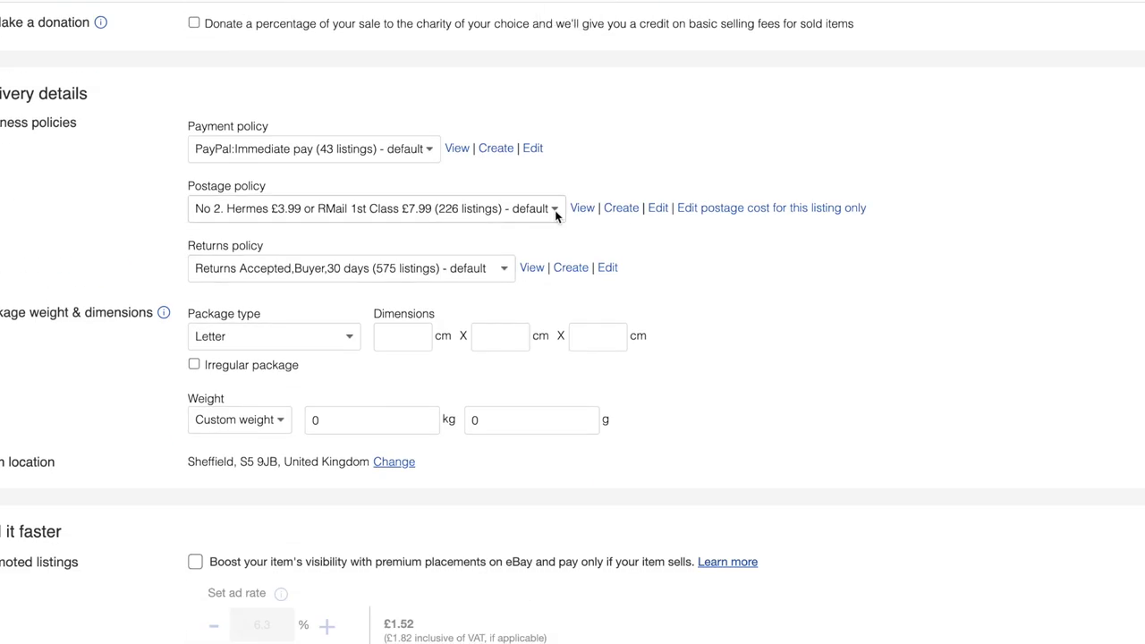
click(556, 211)
click(305, 284)
click(273, 336)
click(259, 368)
Set the plates' package weight to 1 kg 900 g and preview the listing.
double_click(371, 419)
text(1)
click(482, 419)
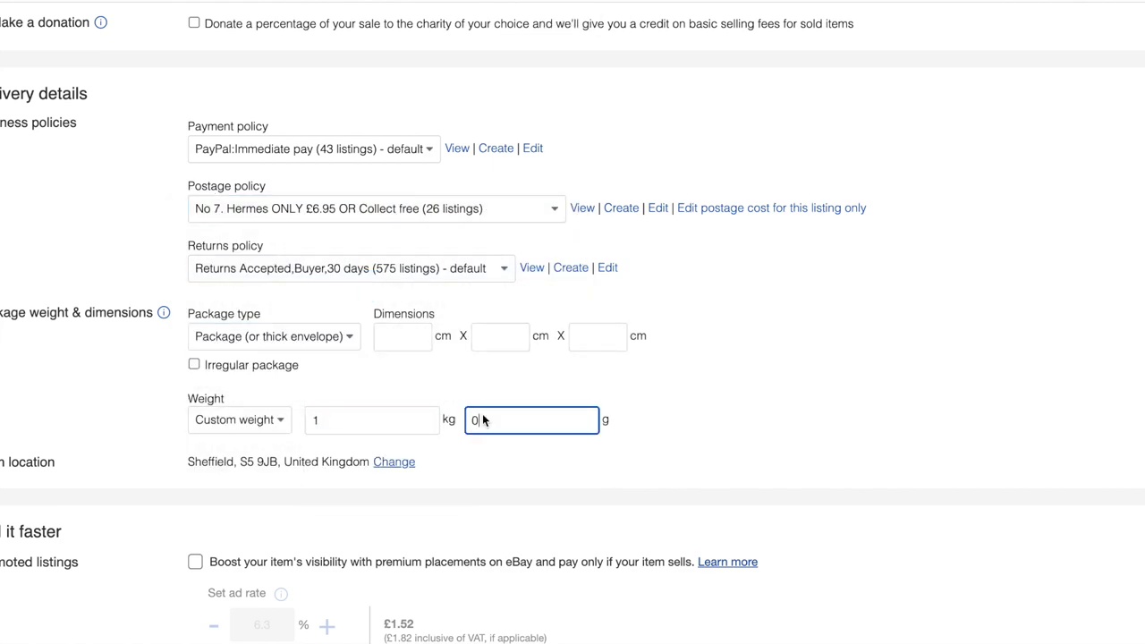
key(BackSpace)
text(900)
scroll(202, 349, down, 3)
scroll(143, 456, down, 5)
click(283, 593)
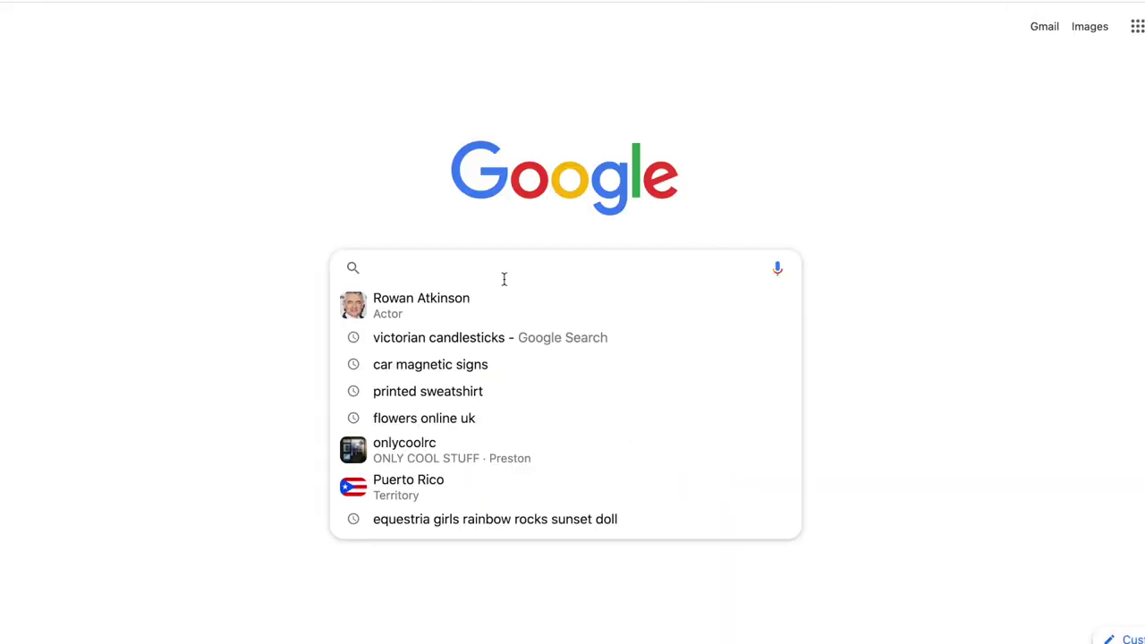
Search Google for "pickled onion jars" and look at the vintage pottery "funny face" jar result.
text(pickled onion jars)
key(Return)
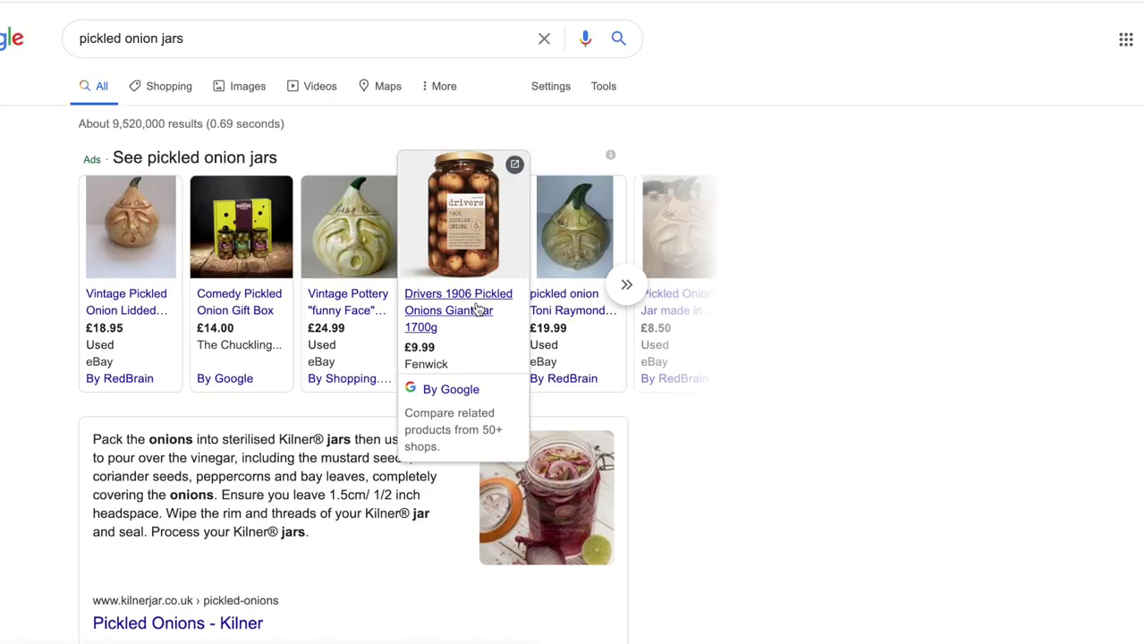
click(344, 242)
scroll(578, 429, down, 20)
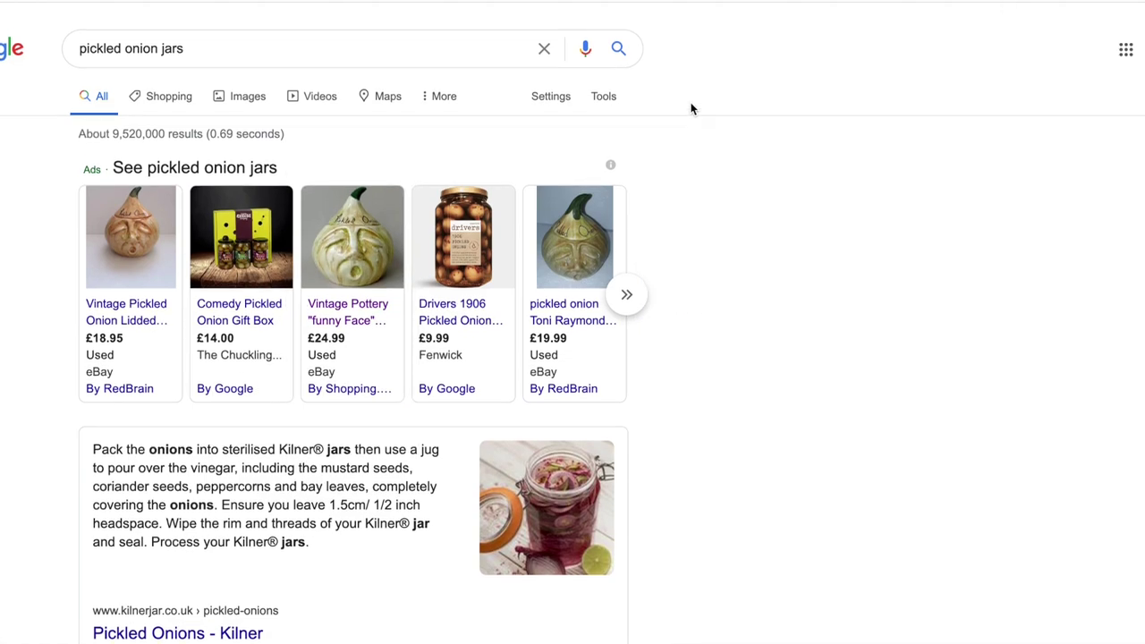
Browse the image results, open the Etsy listing for the Toni Raymond pickled onion pot, and examine the maker's mark on its base.
scroll(342, 158, down, 10)
scroll(343, 158, up, 10)
click(225, 97)
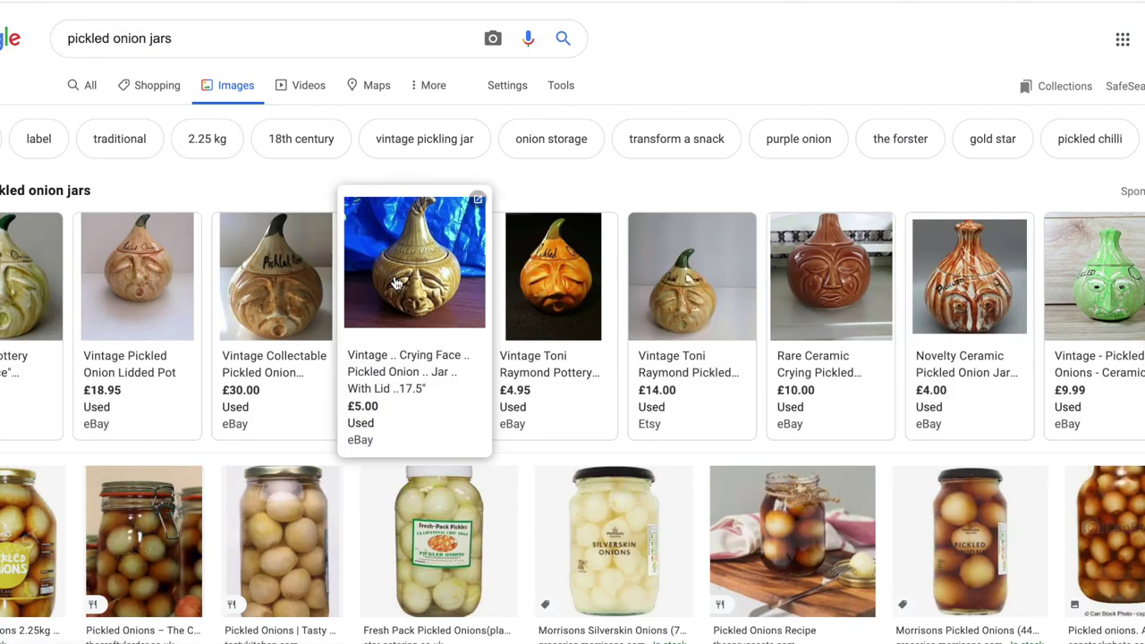
click(679, 365)
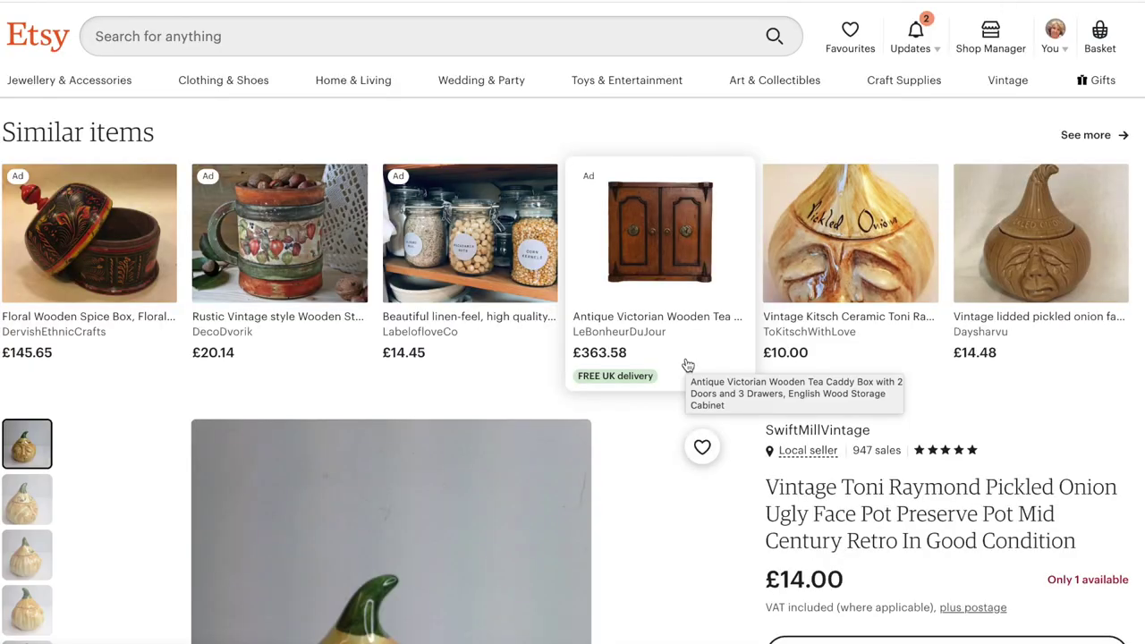
scroll(685, 366, down, 4)
click(25, 465)
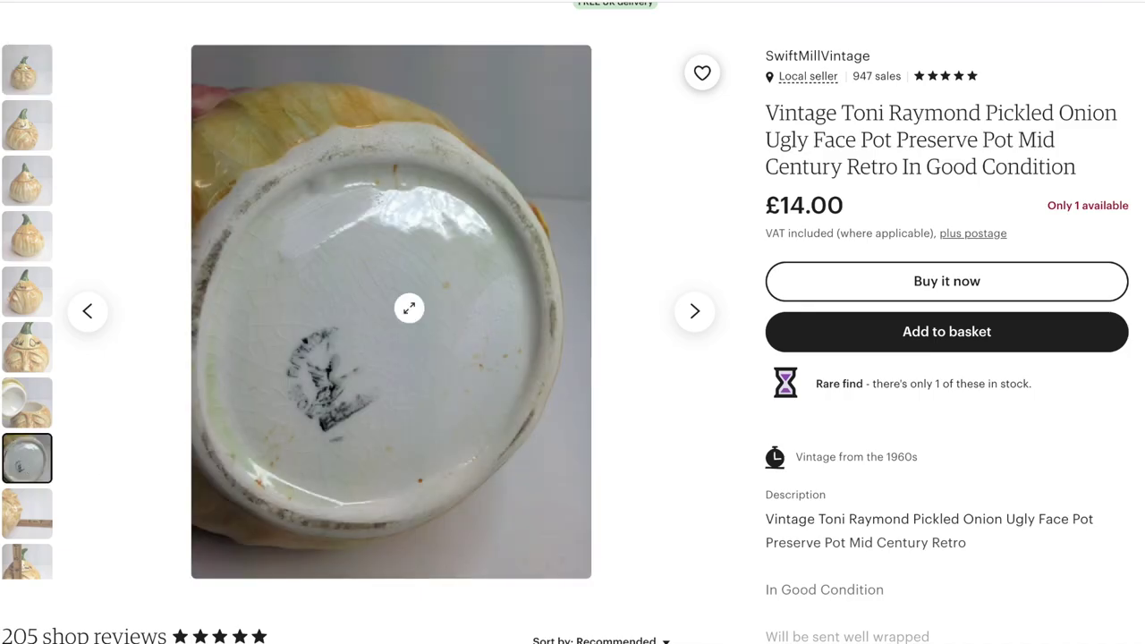
Change the eBay draft's title to "Vintage Toni Raymond Pickled Onion Jar Crying Onion Funny Face With Lid".
click(184, 383)
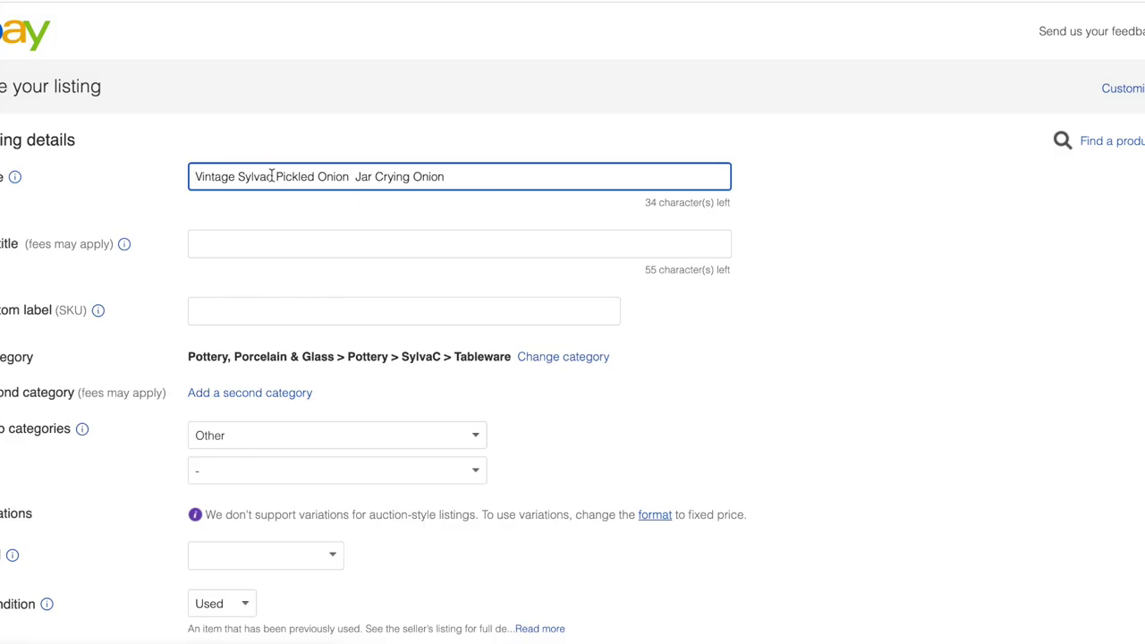
text(jT)
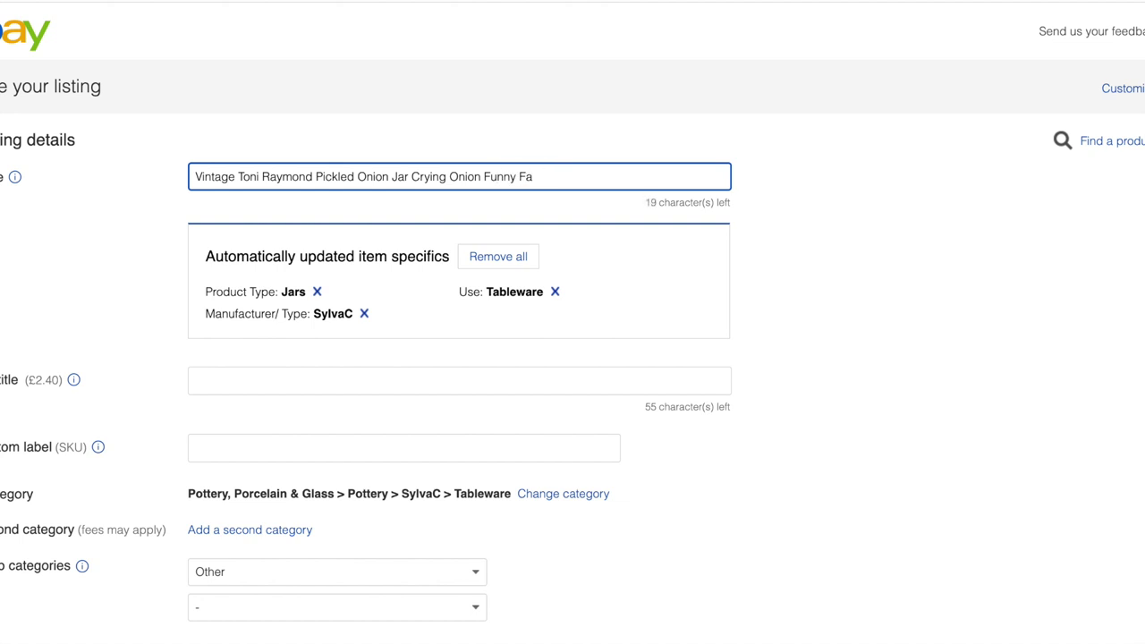
text(ith Lid)
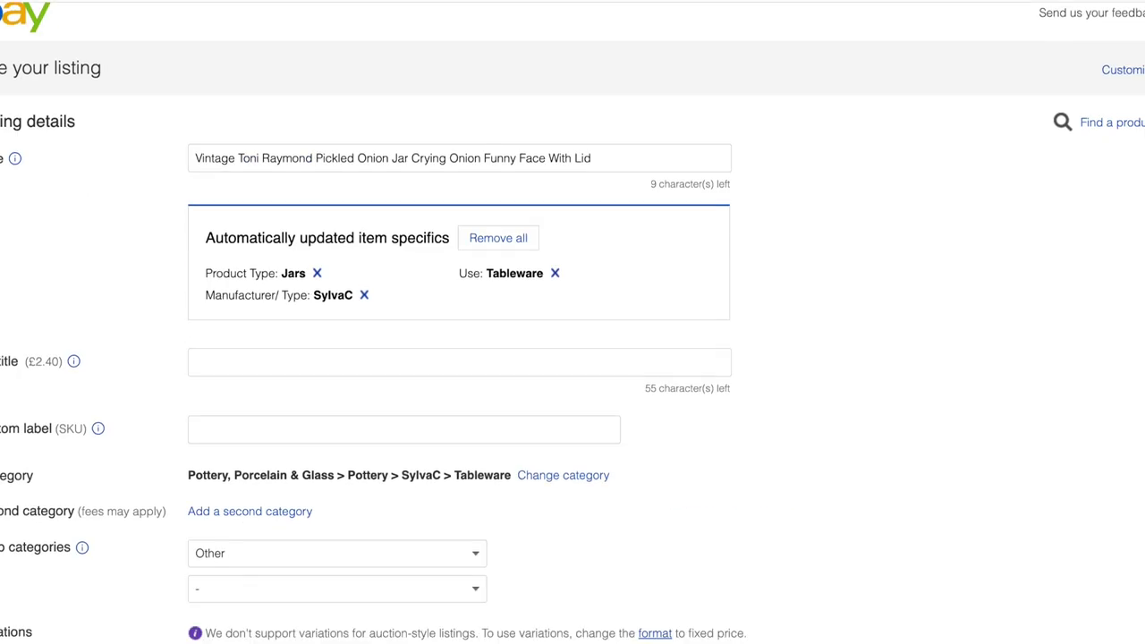
Change the category to Pottery, Porcelain & Glass > Pottery > Toni Raymond and the first shop category to China Glass Porcelain.
scroll(536, 276, down, 3)
click(546, 260)
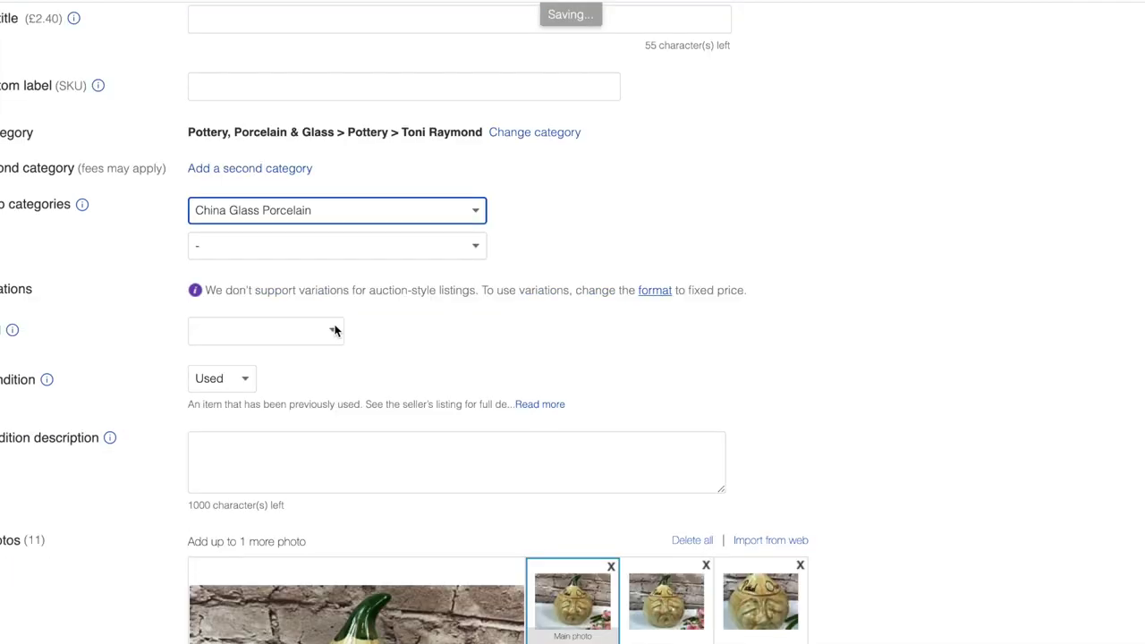
Describe the condition as very good externally with lots of crazing inside, and ask buyers to see all photographs.
text(Externally in good condition.  Lots of crazing in)
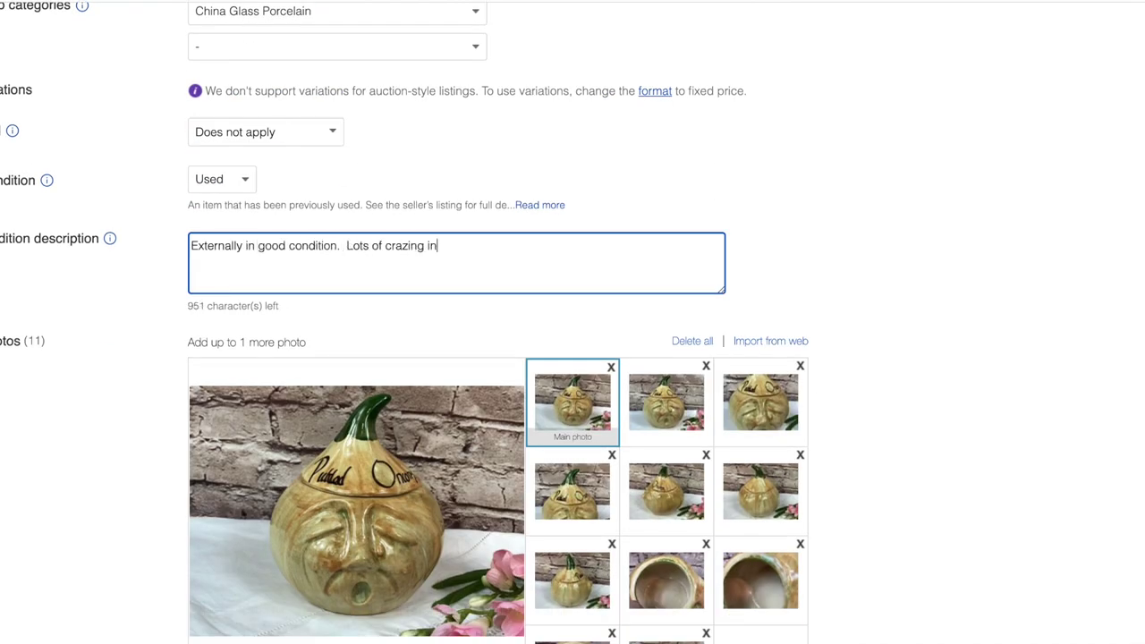
scroll(146, 357, down, 3)
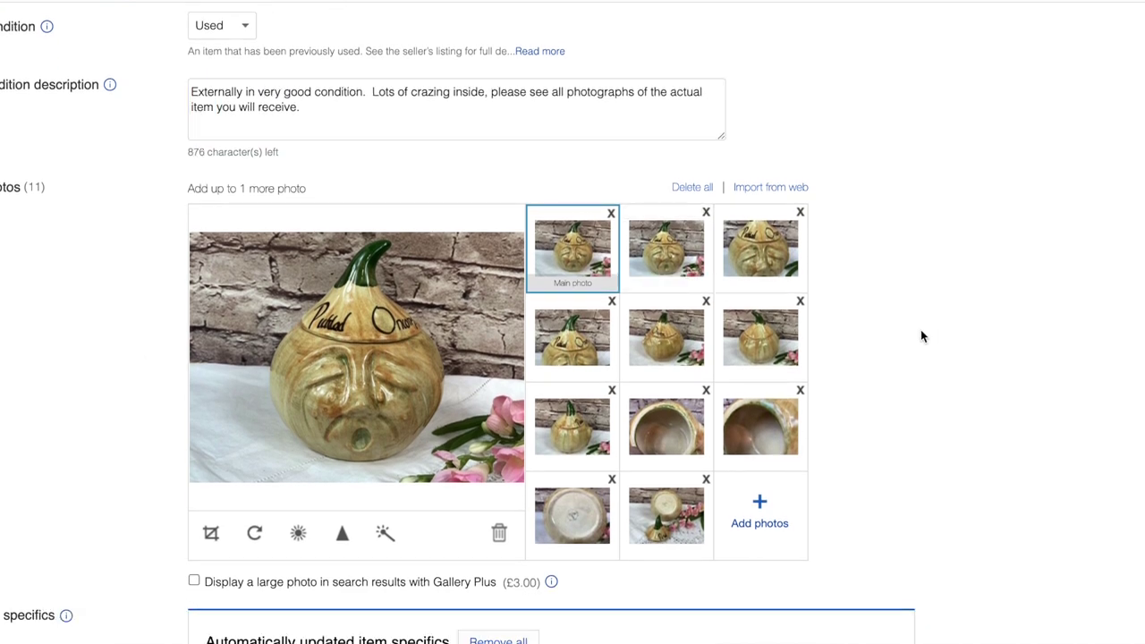
Set the jar's item specifics to Sub-Type British and Date Range 1960-1979.
scroll(918, 338, down, 5)
click(252, 614)
scroll(488, 298, down, 5)
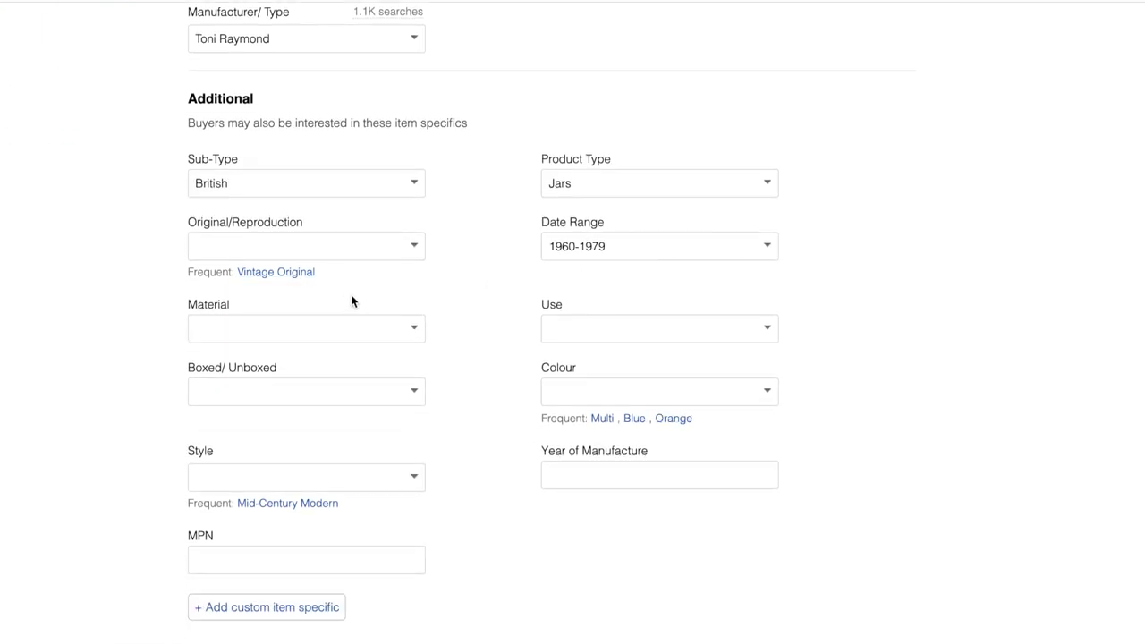
scroll(352, 302, down, 2)
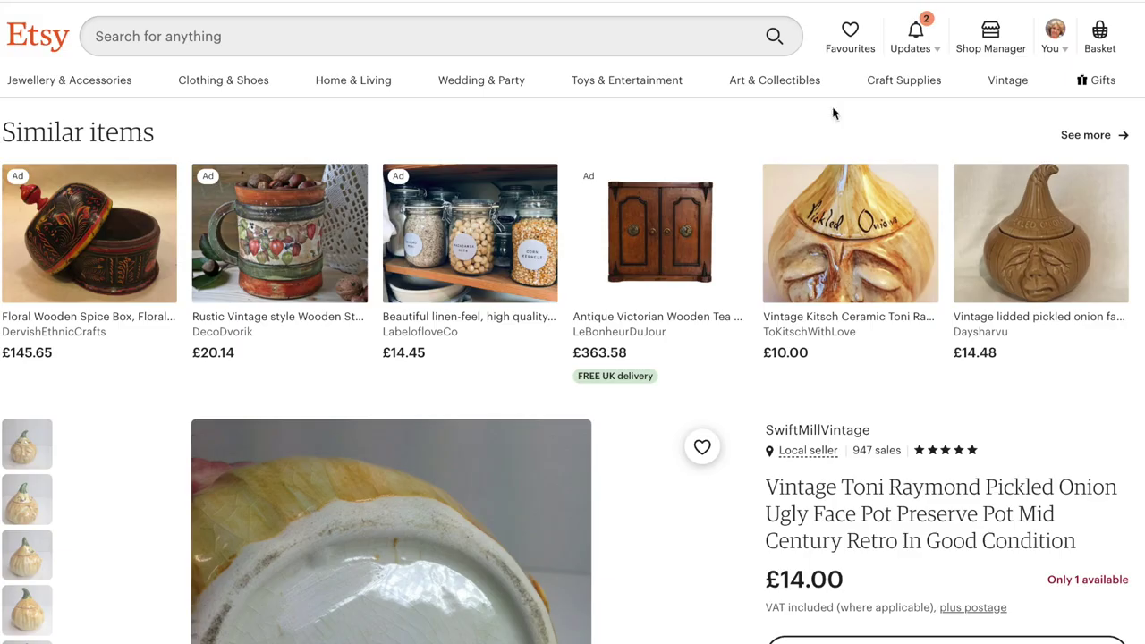
Check the Etsy listing again and the jar's photos, and add "with some crazing, no cracks" to the condition description.
scroll(666, 333, down, 5)
scroll(666, 333, up, 2)
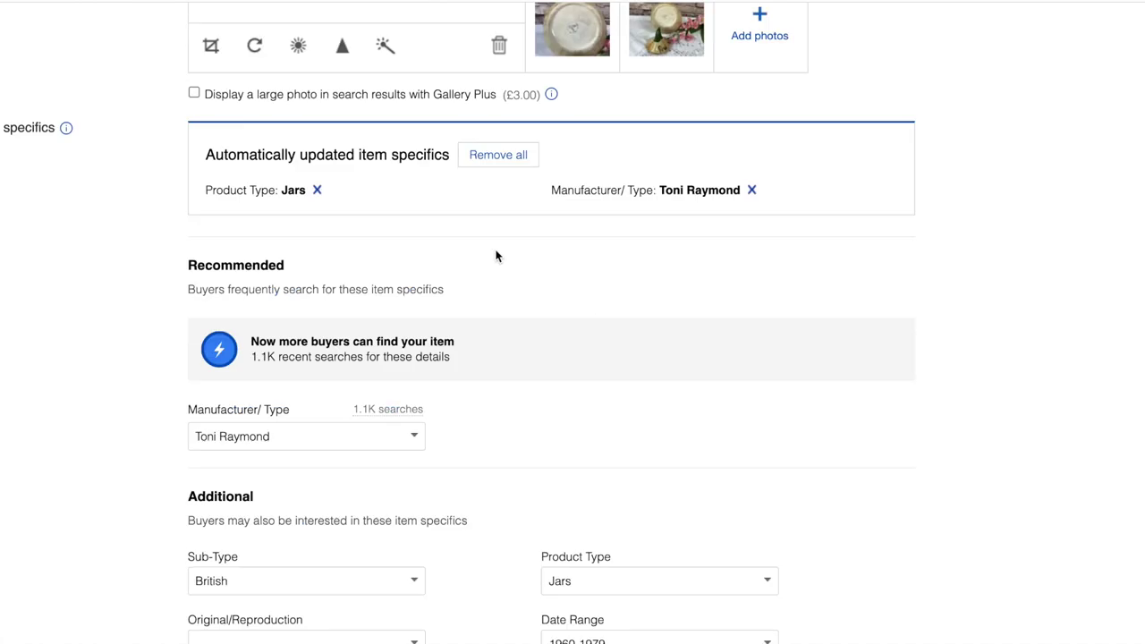
scroll(495, 256, up, 5)
text(cracks  Lots of crazing inside, please see)
scroll(898, 259, down, 3)
click(666, 506)
Trim the jar's item description to its title line and set the auction's starting price to £9.99.
scroll(961, 373, down, 12)
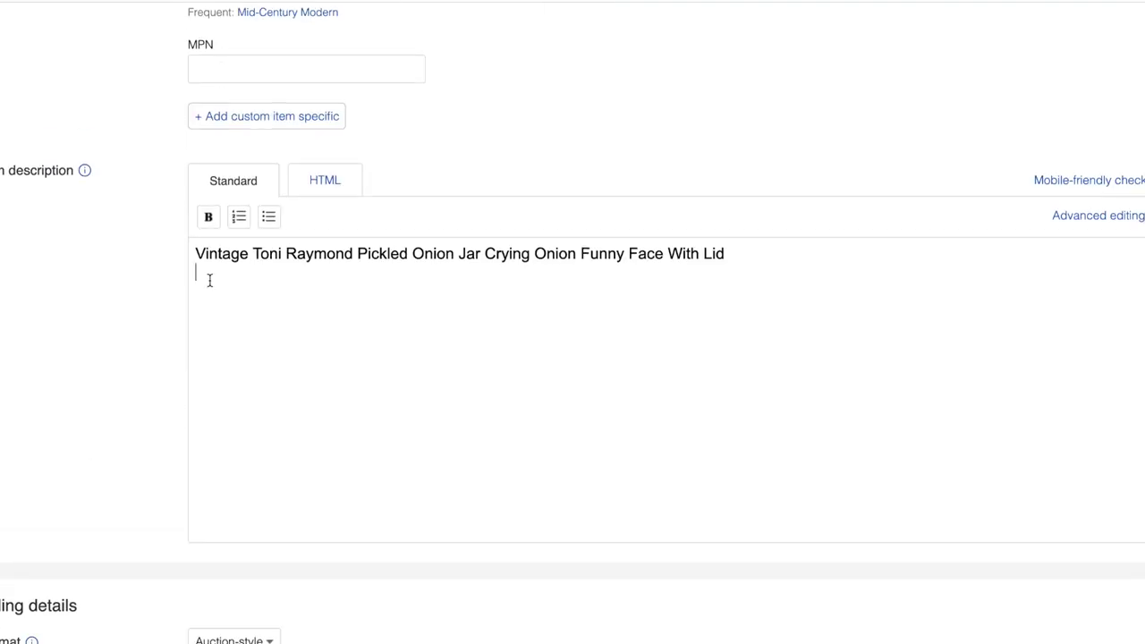
scroll(161, 382, down, 5)
click(241, 410)
text(9.99)
Set the payment policy to PayPal Auctions and the package type to Package (or thick envelope).
scroll(211, 417, down, 6)
click(281, 368)
click(269, 348)
click(243, 323)
click(301, 356)
Set the jar's package weight to 1 kg 900 g, preview the listing, and close the preview.
text(1)
click(532, 407)
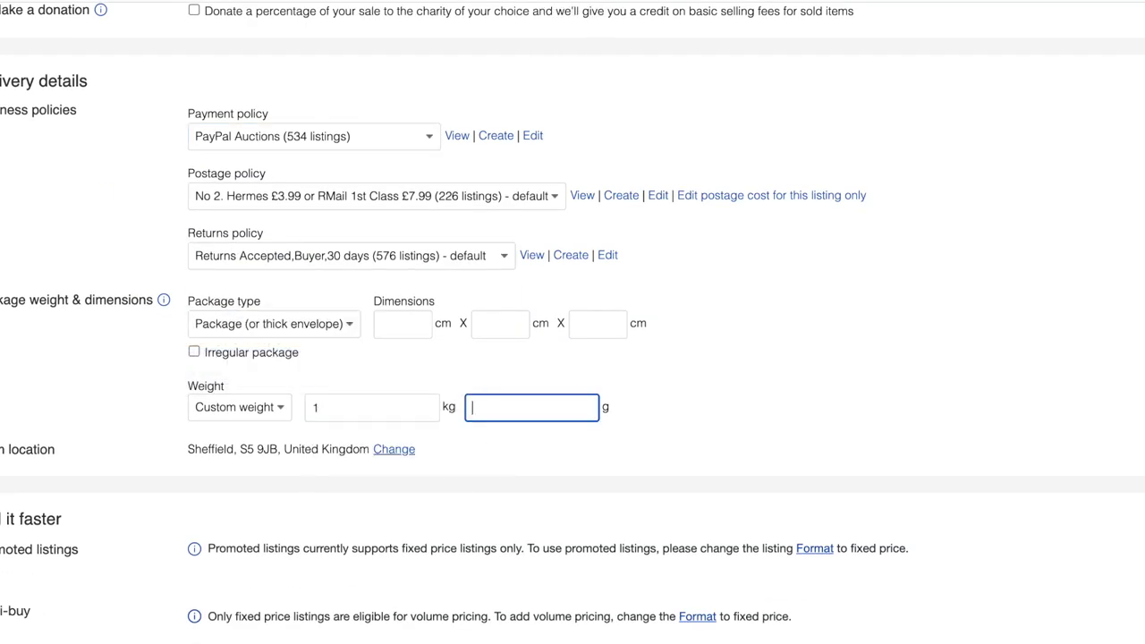
text(900)
scroll(572, 358, down, 3)
click(274, 593)
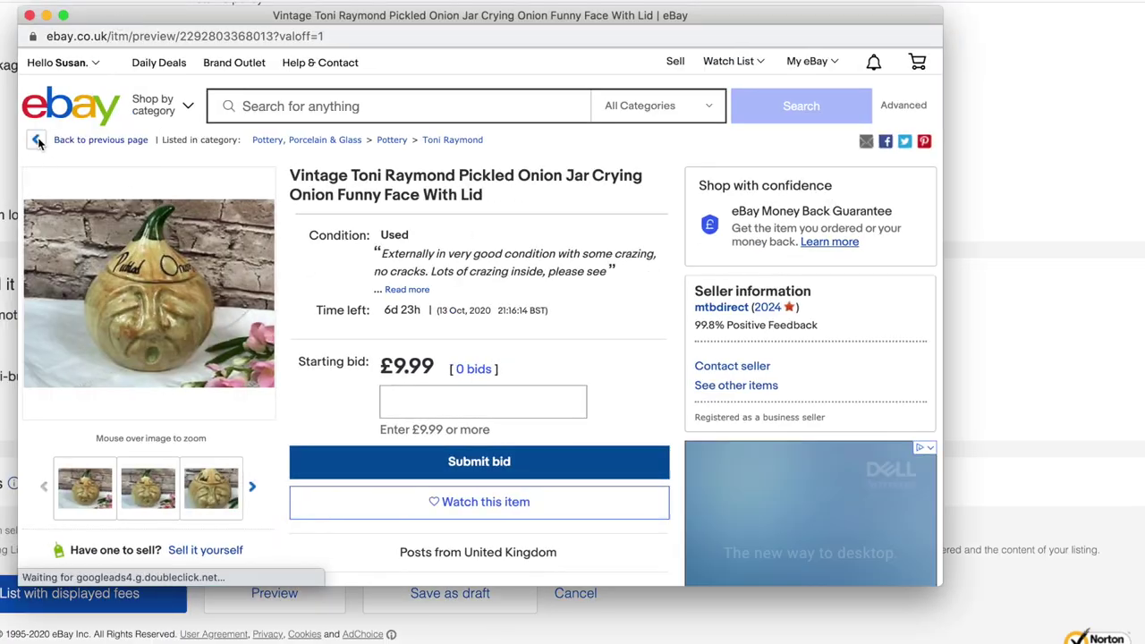
click(13, 9)
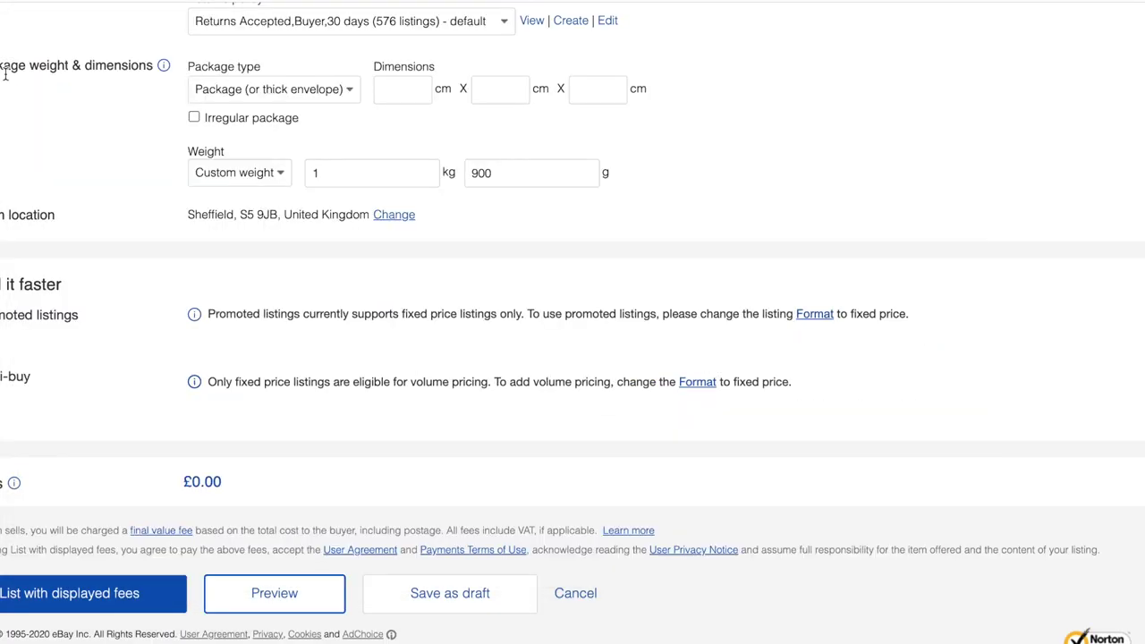
Publish the pickled onion jar listing and open the draft for the Ikea zebra comforter.
click(89, 593)
click(457, 357)
scroll(206, 297, down, 1)
Complete the title as "Ikea Striped Zebra Comforter Doudou Blankie Black White Yellow".
click(206, 295)
text(Black)
Look up categories for "blankie" and set the comforter's category to Baby > Baby Feeding > Dummies & Soothers.
scroll(540, 465, down, 3)
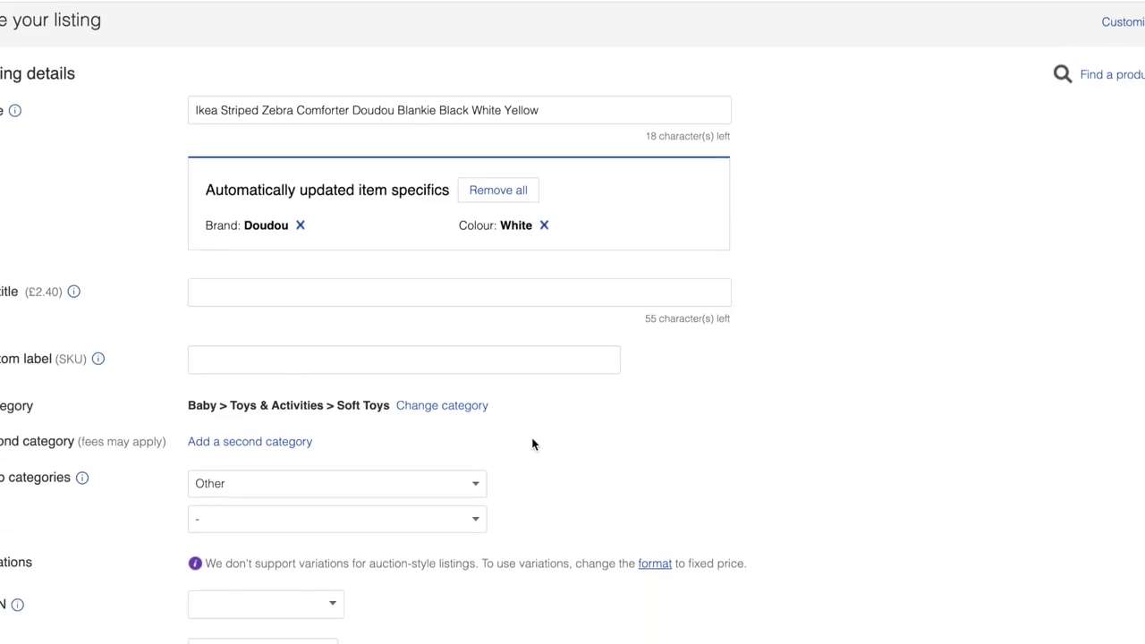
click(442, 248)
click(509, 271)
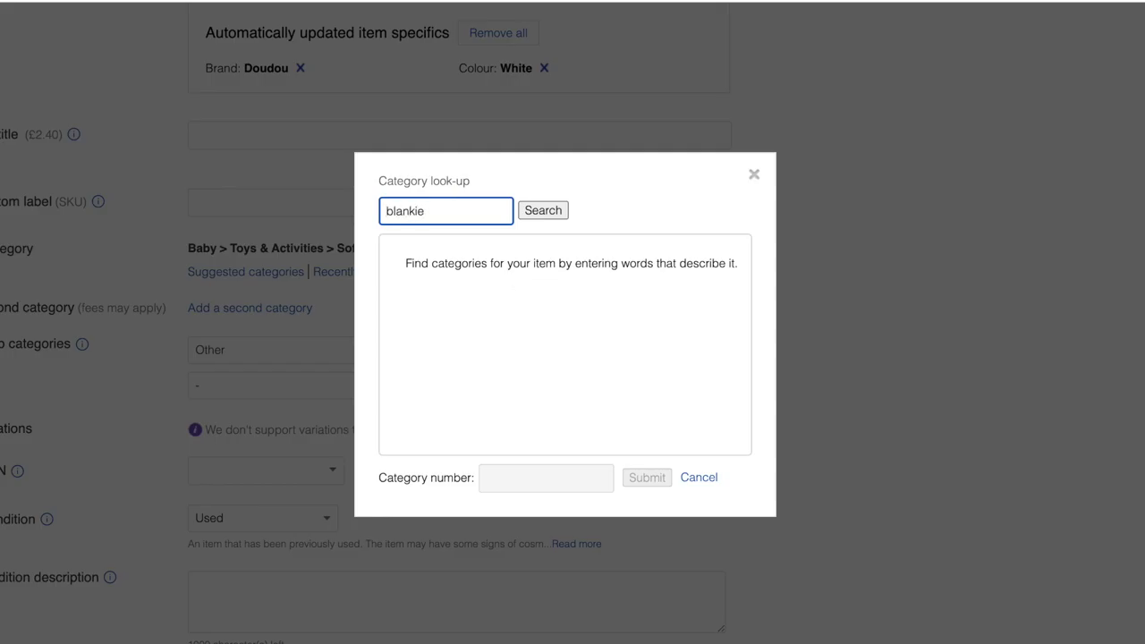
click(542, 210)
click(408, 253)
click(648, 450)
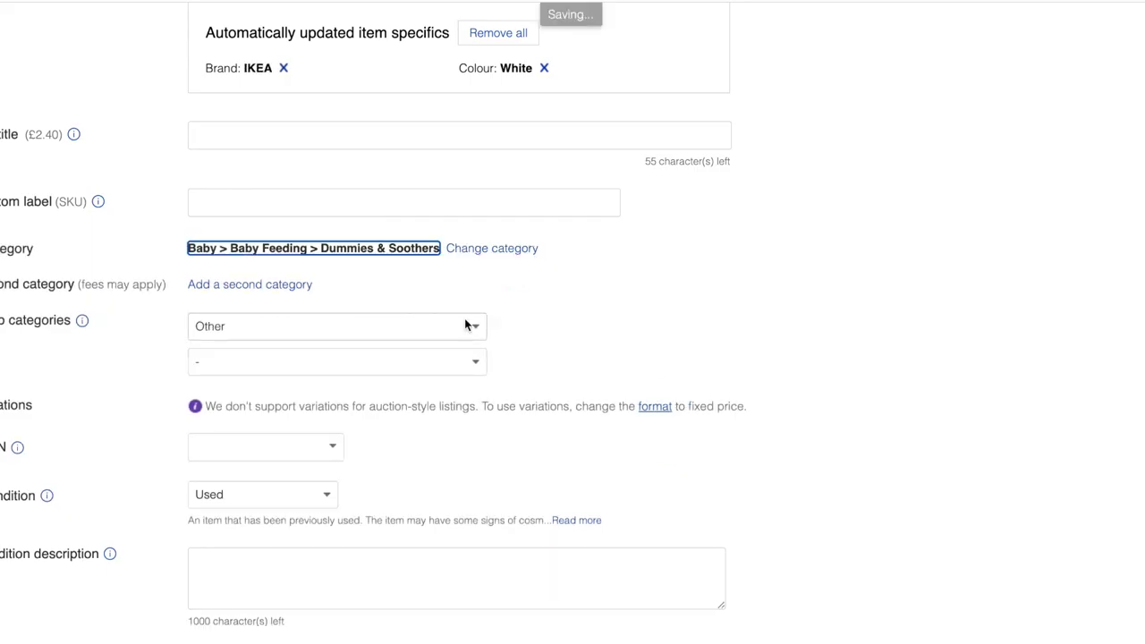
Search eBay's sold listings for "ikea doudou soother blankie" and look through similar comforters.
click(474, 248)
scroll(864, 210, up, 3)
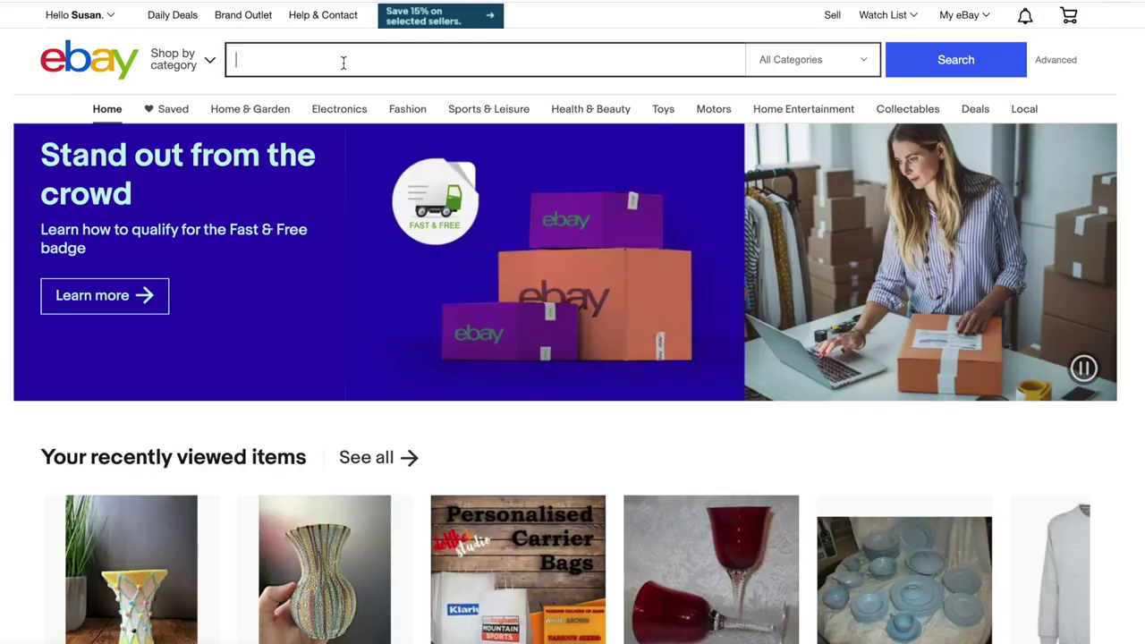
text(ikea doudou soother blank)
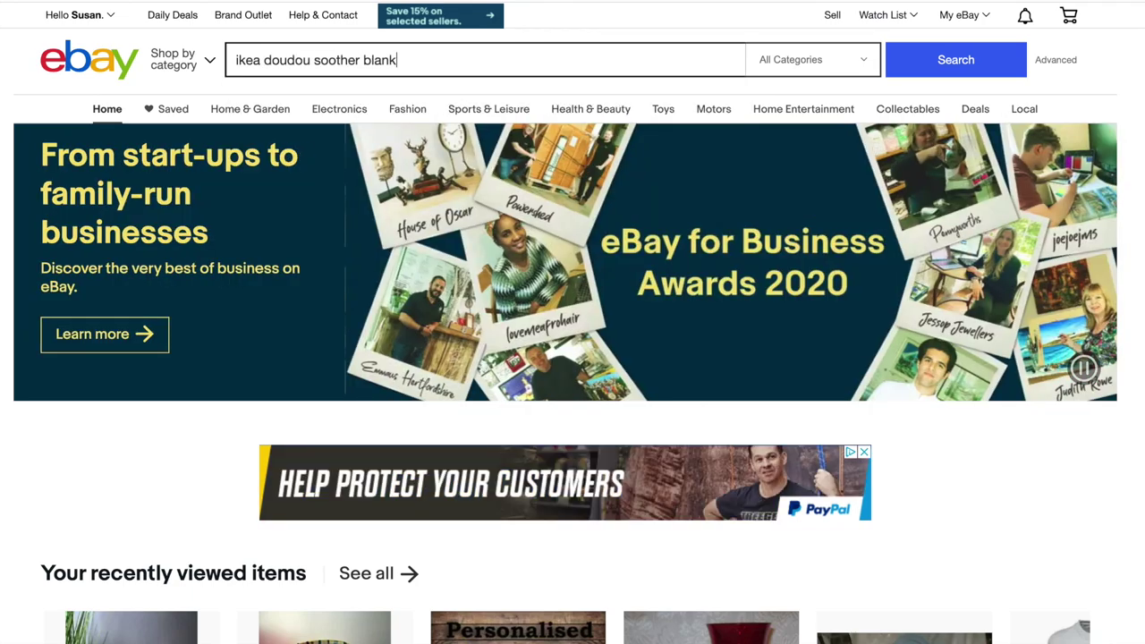
text(ie)
key(Return)
scroll(437, 292, down, 9)
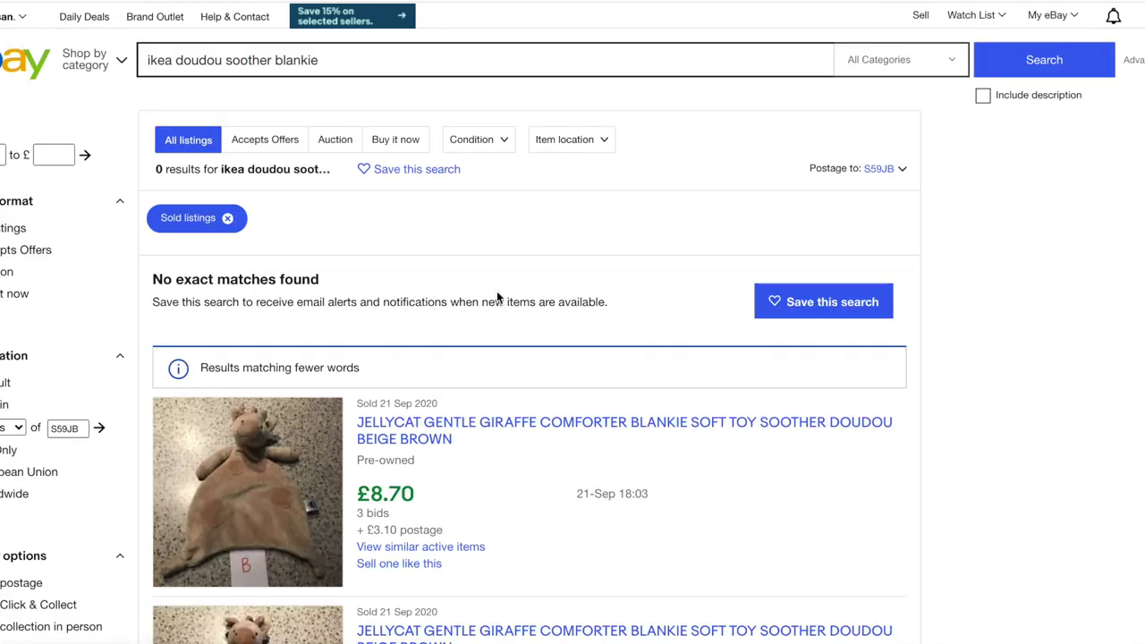
scroll(483, 331, down, 10)
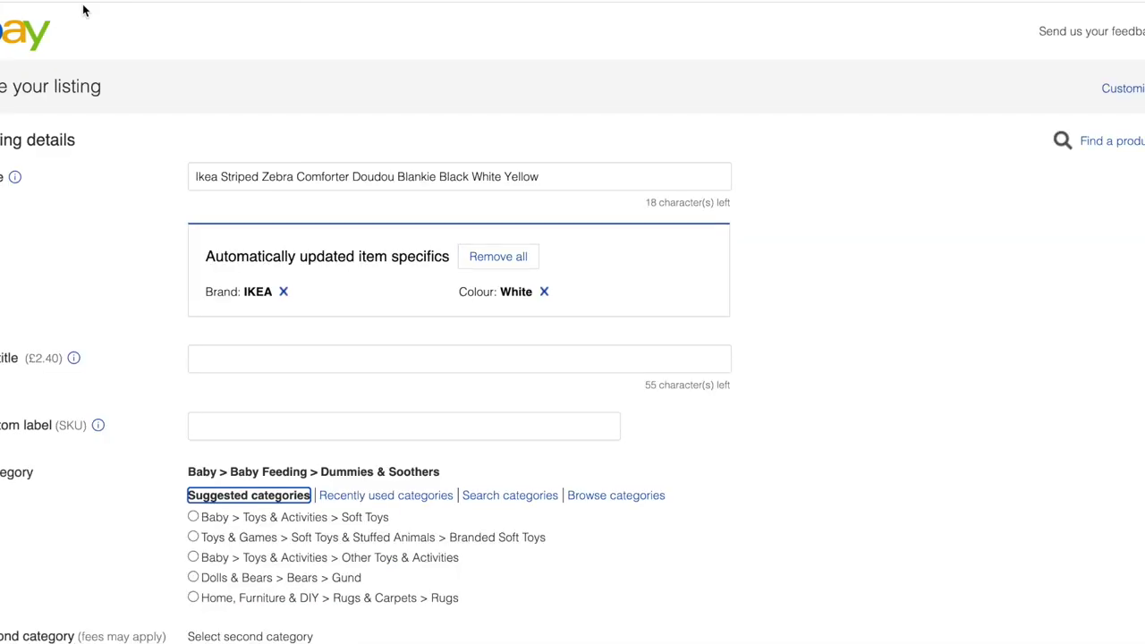
Set the category to Baby > Toys & Activities > Soft Toys and the shop categories to Plush Soft Toys Cuddlys and Toys Kids Books Kids Stuff.
scroll(82, 9, down, 3)
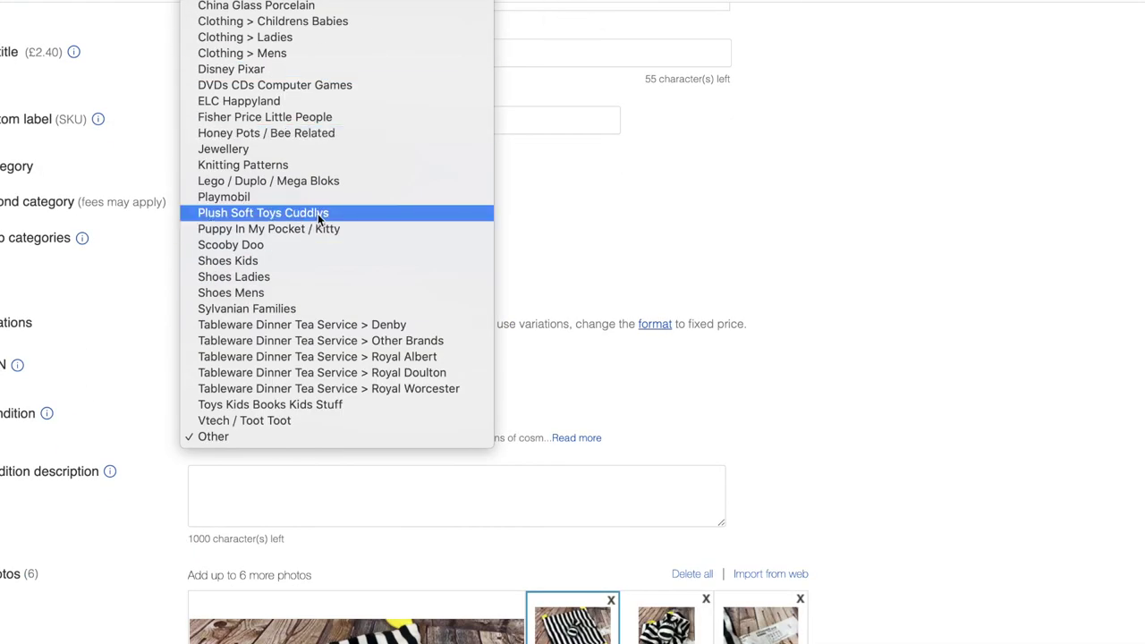
click(317, 214)
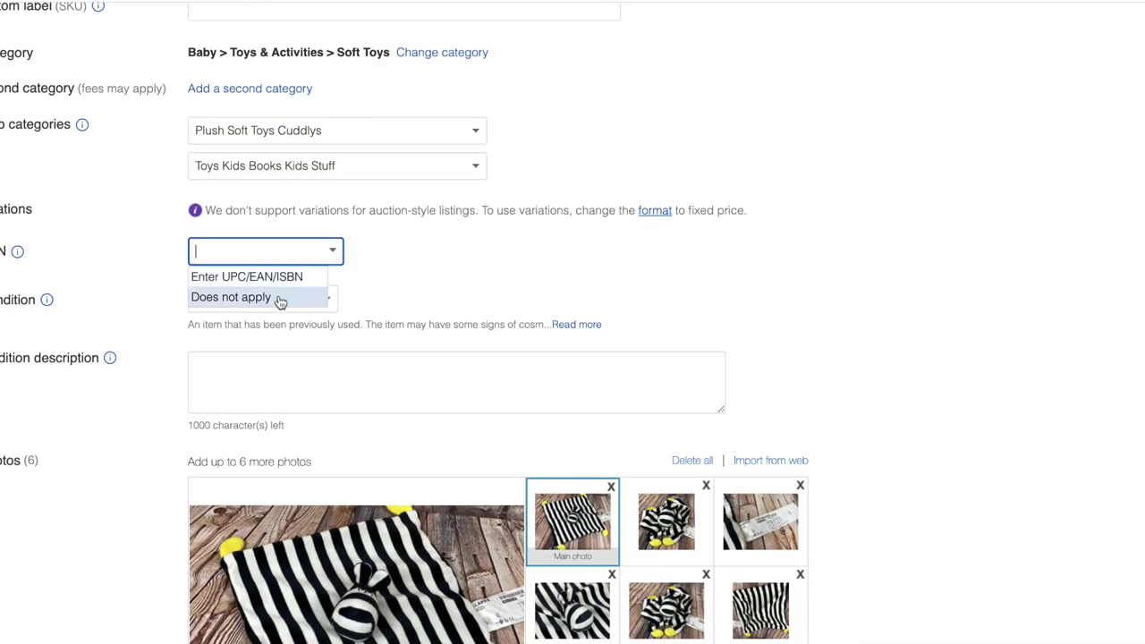
Set the EAN to Does not apply and enter a condition description beginning "very nice preloved".
click(280, 299)
text(very nice preloved,)
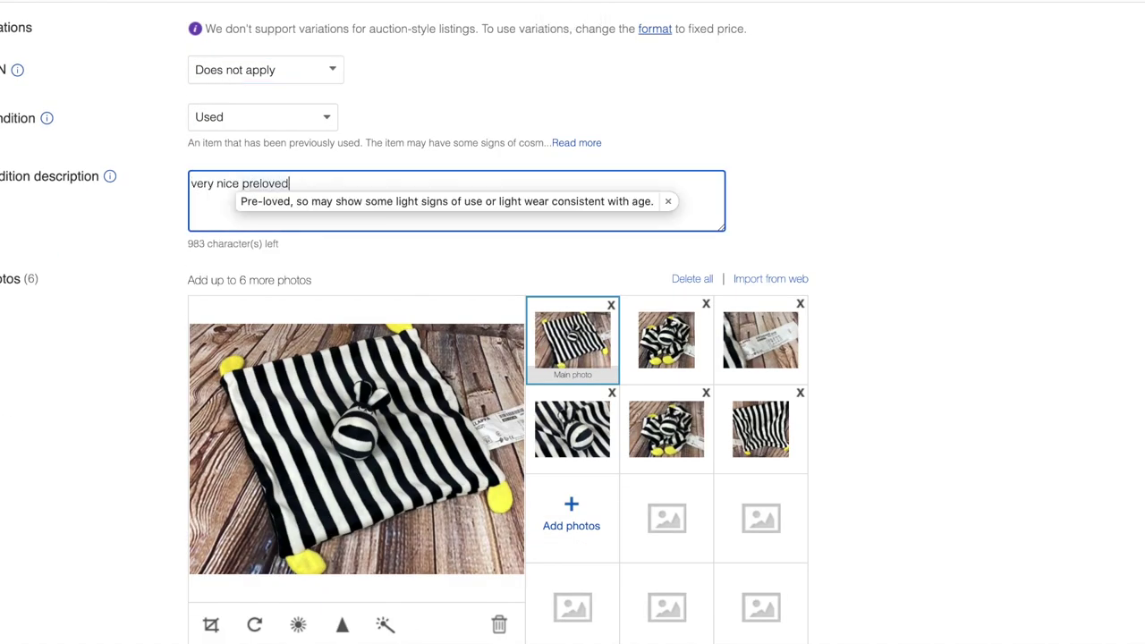
click(358, 199)
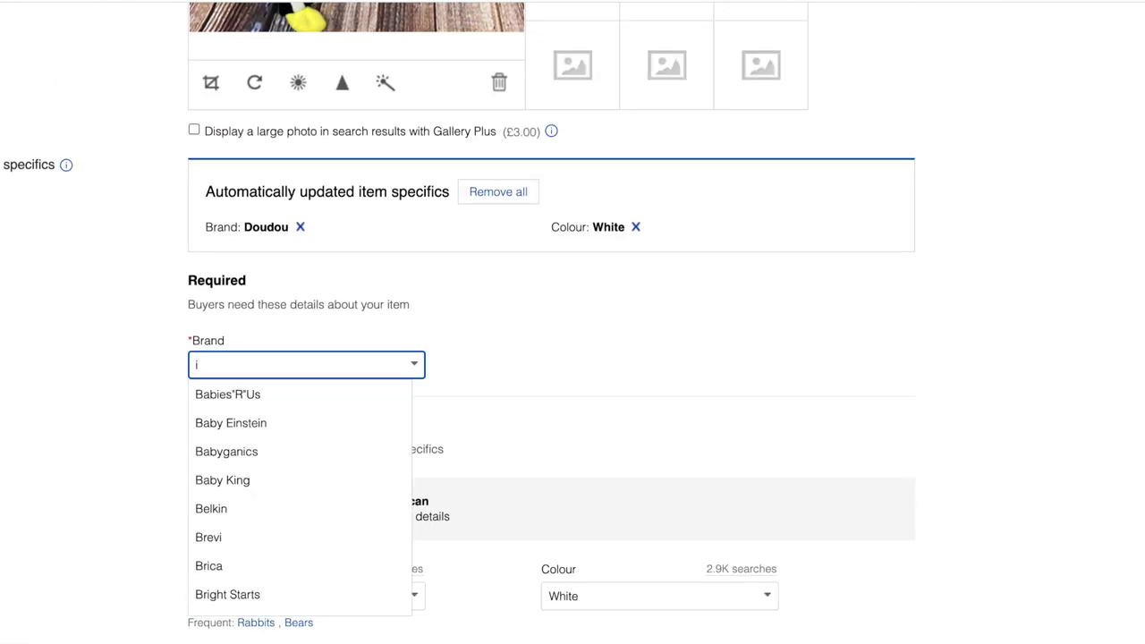
Set the brand to IKEA and theme to Animals, and remove "Condition is "Used". Dispatched with Hermes Tracked." from the item description.
text(KEA)
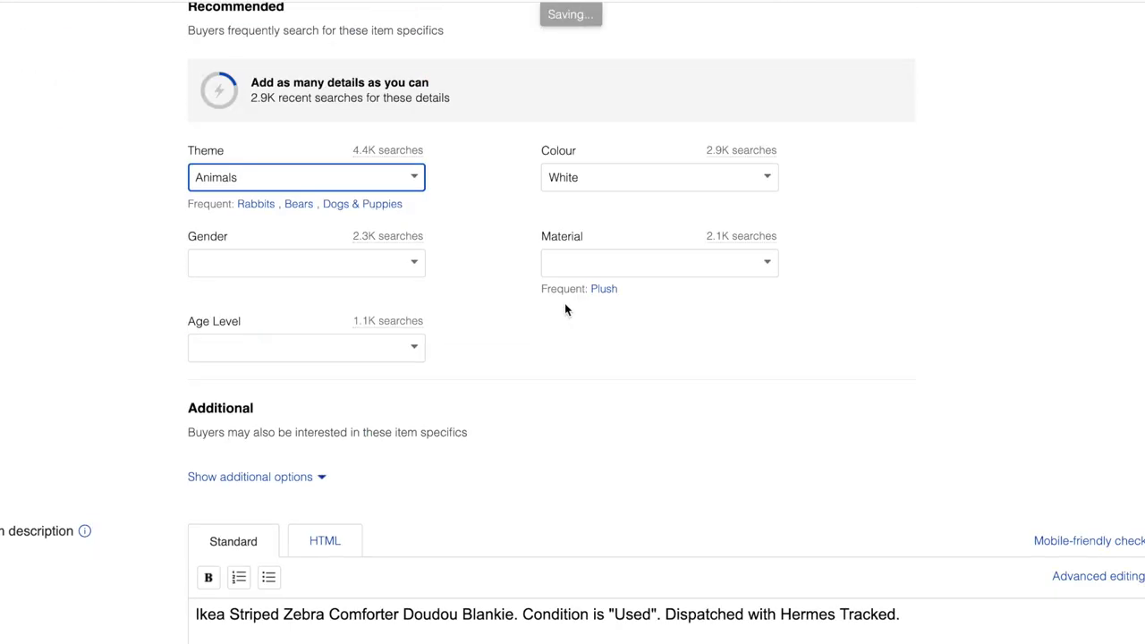
click(550, 175)
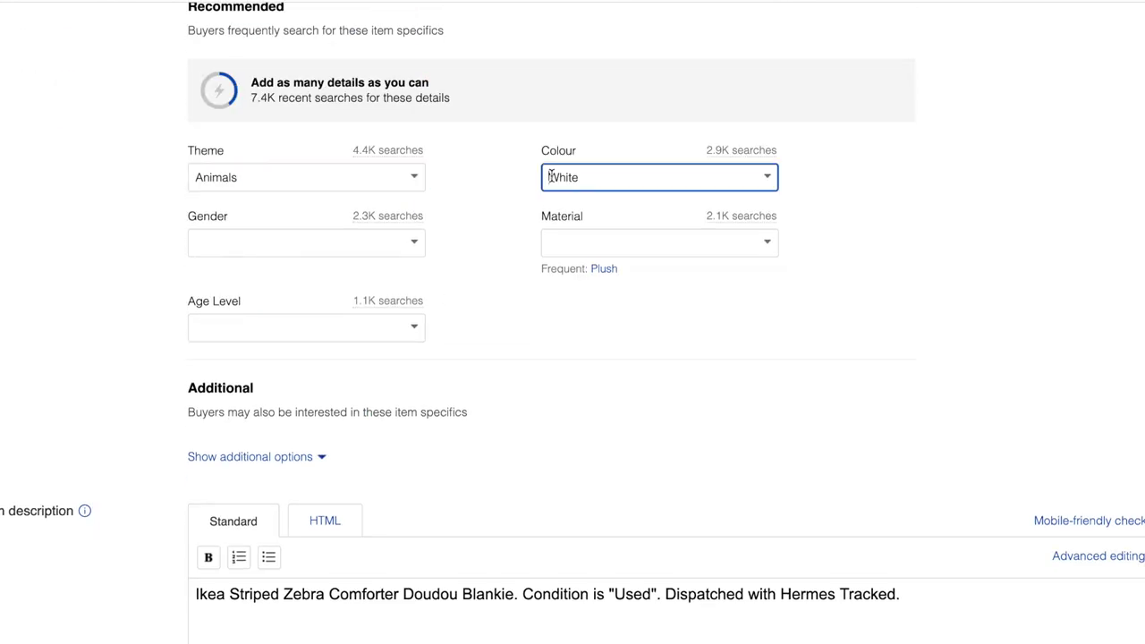
scroll(461, 370, down, 2)
drag(900, 466, 524, 466)
key(Return)
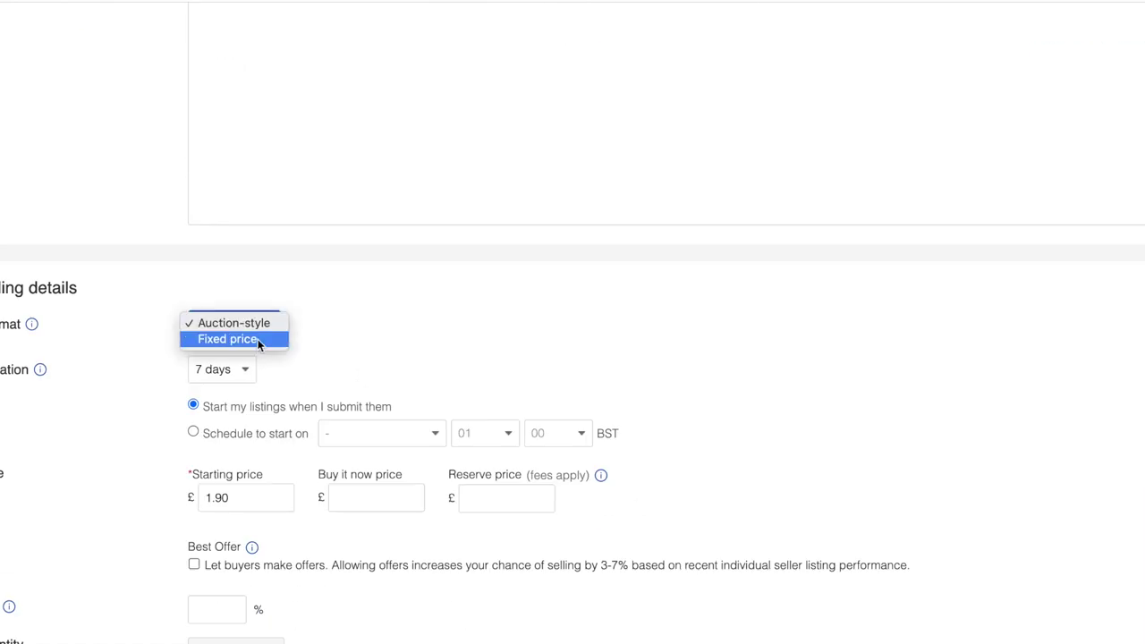
Switch the comforter listing to fixed price, enter its Buy it now price, and set the package weight to 300 g.
click(257, 339)
text(7)
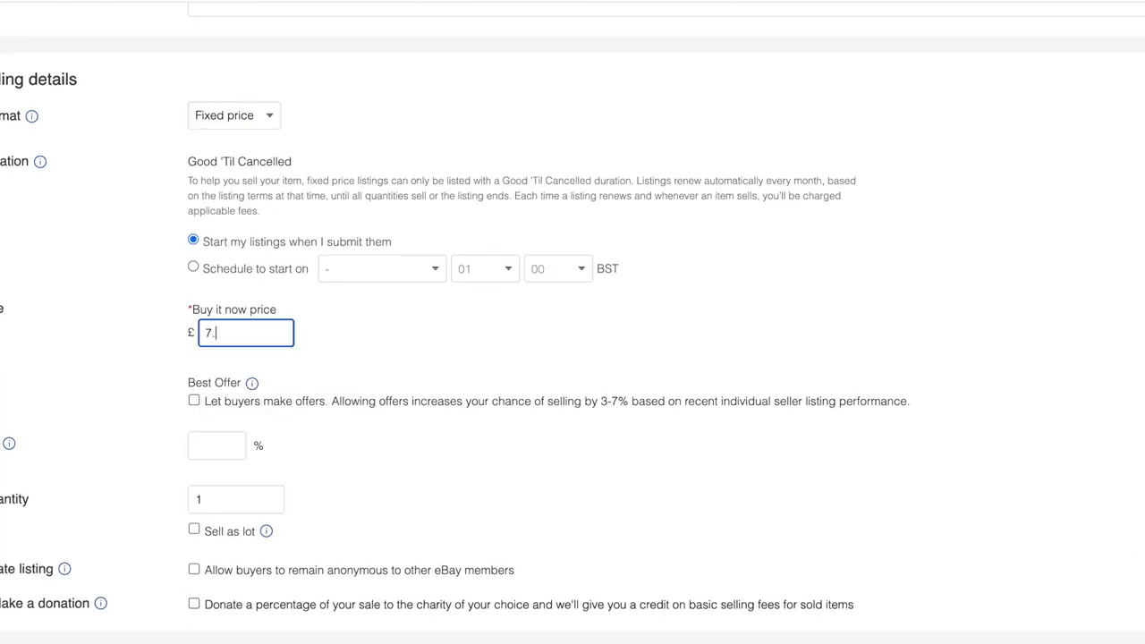
scroll(154, 423, down, 6)
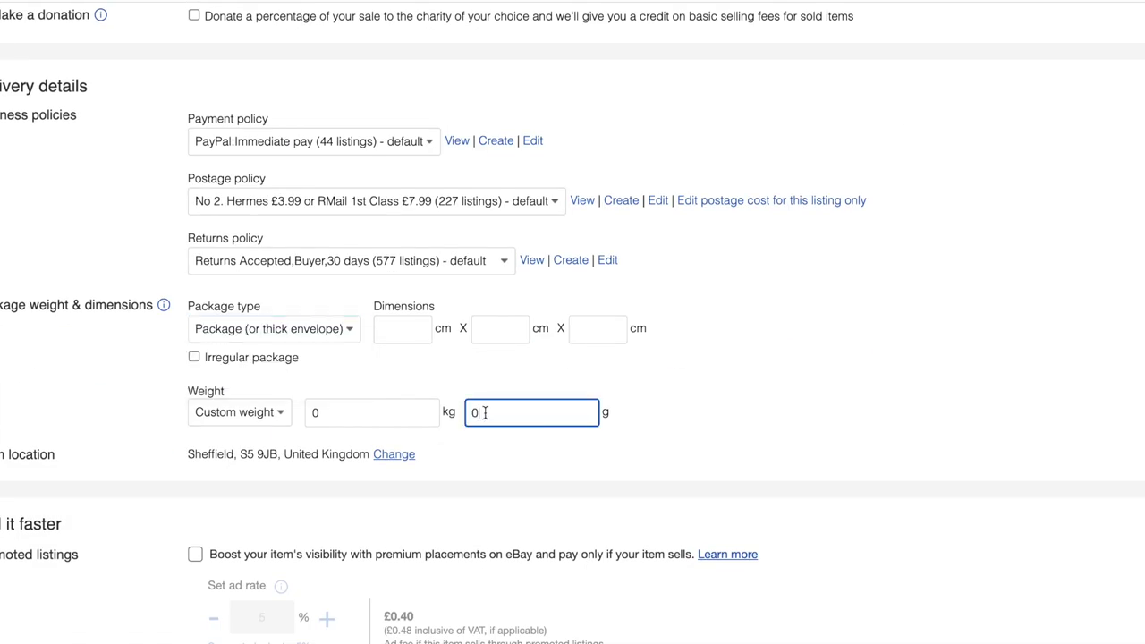
text(300)
Promote the comforter listing at a 1% ad rate in Campaign 3 and publish it.
scroll(140, 477, down, 2)
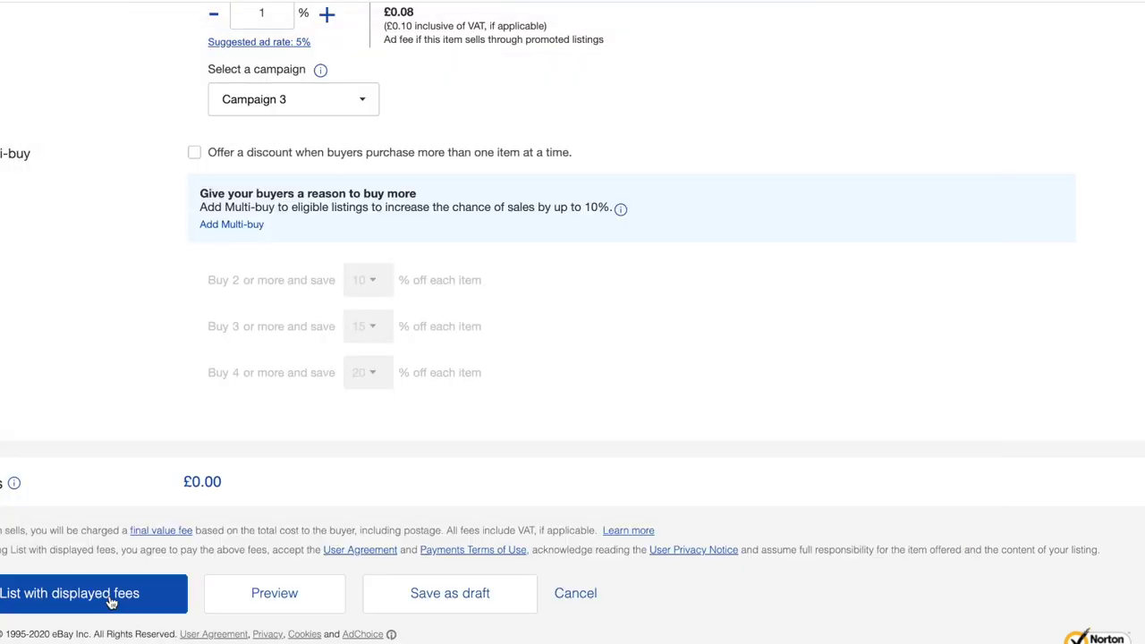
click(80, 599)
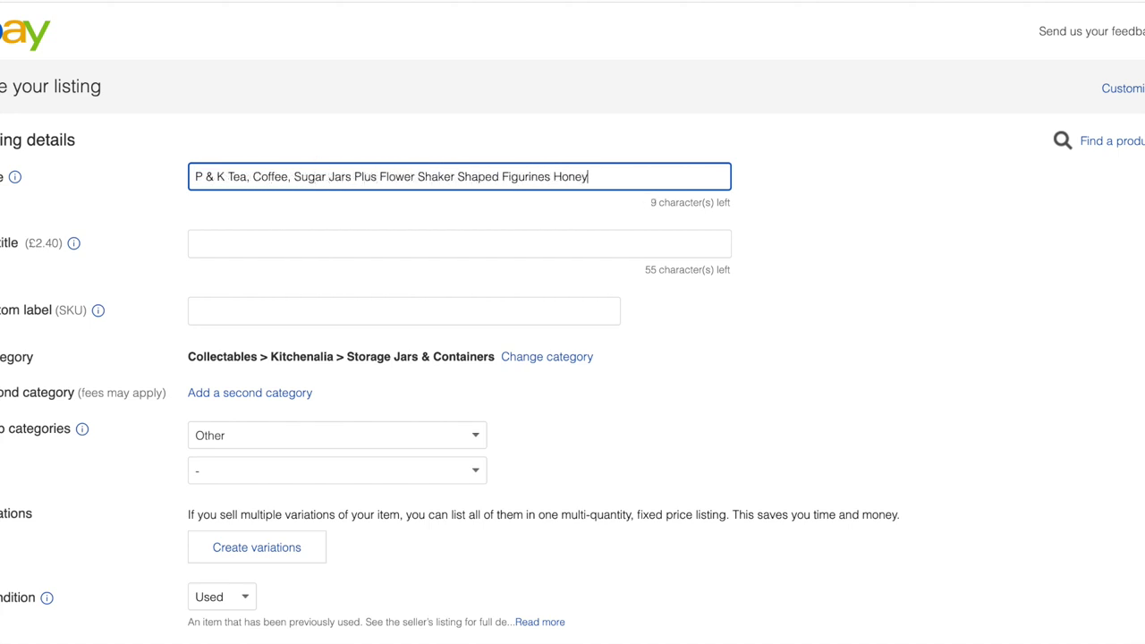
Complete the title as "P & K Tea, Coffee, Sugar Jars Plus Flower Shaker Shaped Figurines Honey Glazed" and copy it.
triple_click(288, 177)
right_click(288, 176)
click(340, 291)
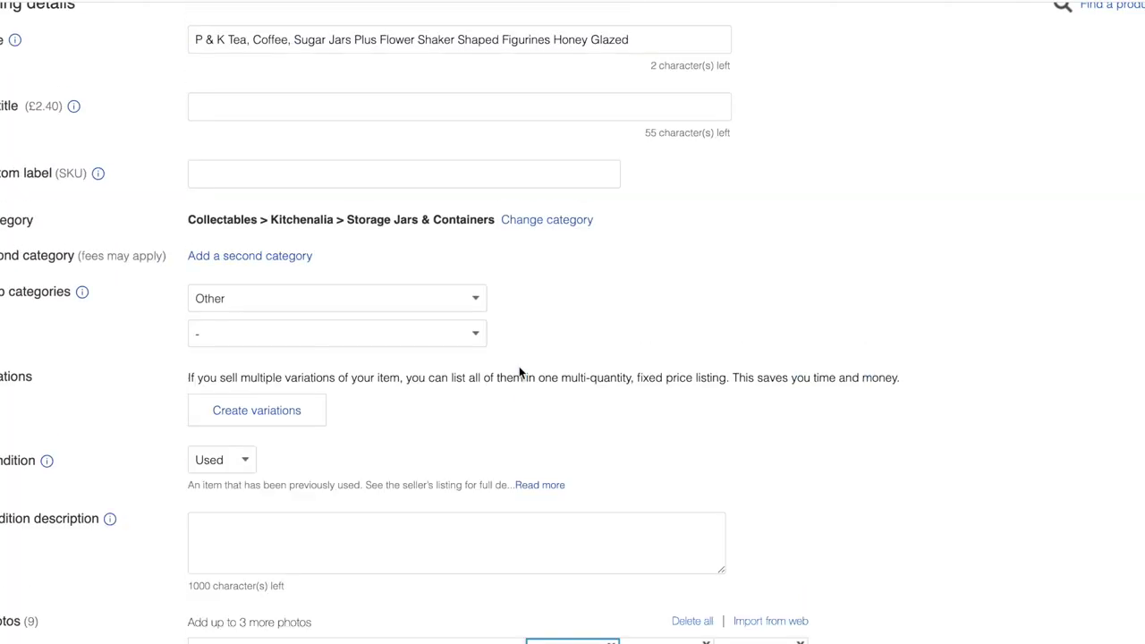
Set the jar set's shop categories to Tableware Dinner Tea Service > Other Brands and China Glass Porcelain.
click(475, 306)
click(321, 212)
click(336, 343)
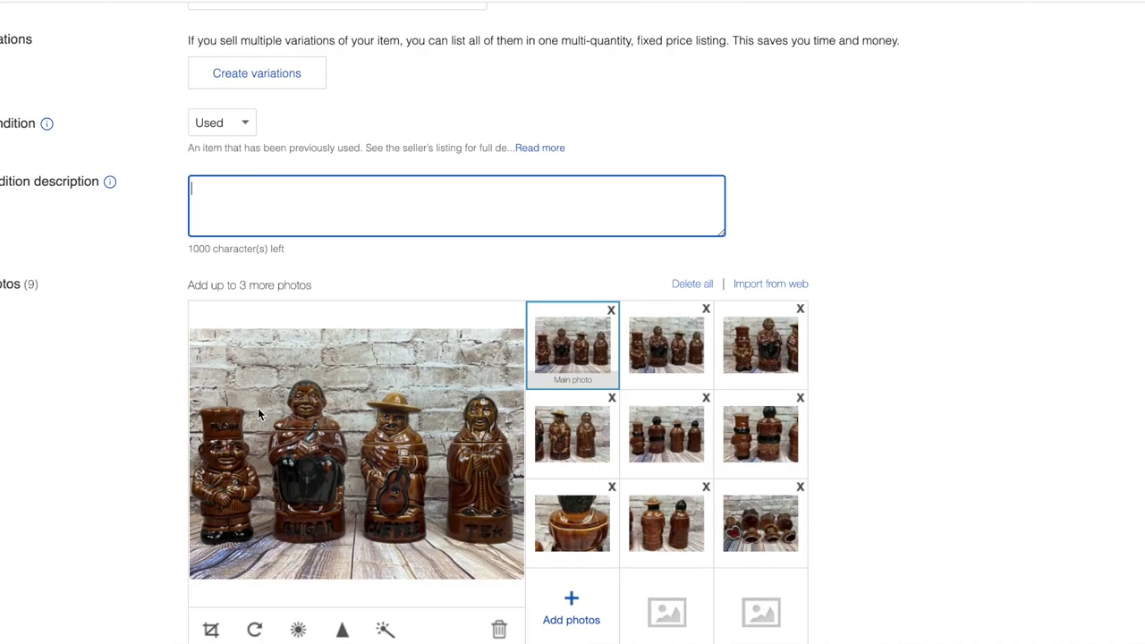
Enter condition "There is some wear to the glaze at the back of the sugar pot. Please see last photo for this." and move that photo last.
click(597, 517)
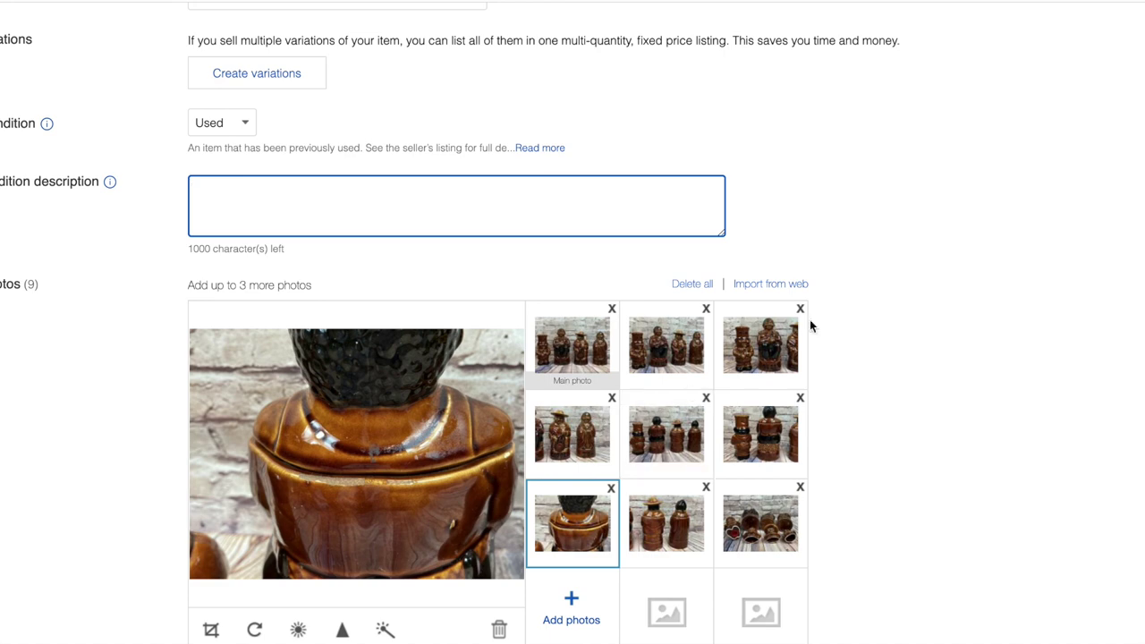
click(757, 320)
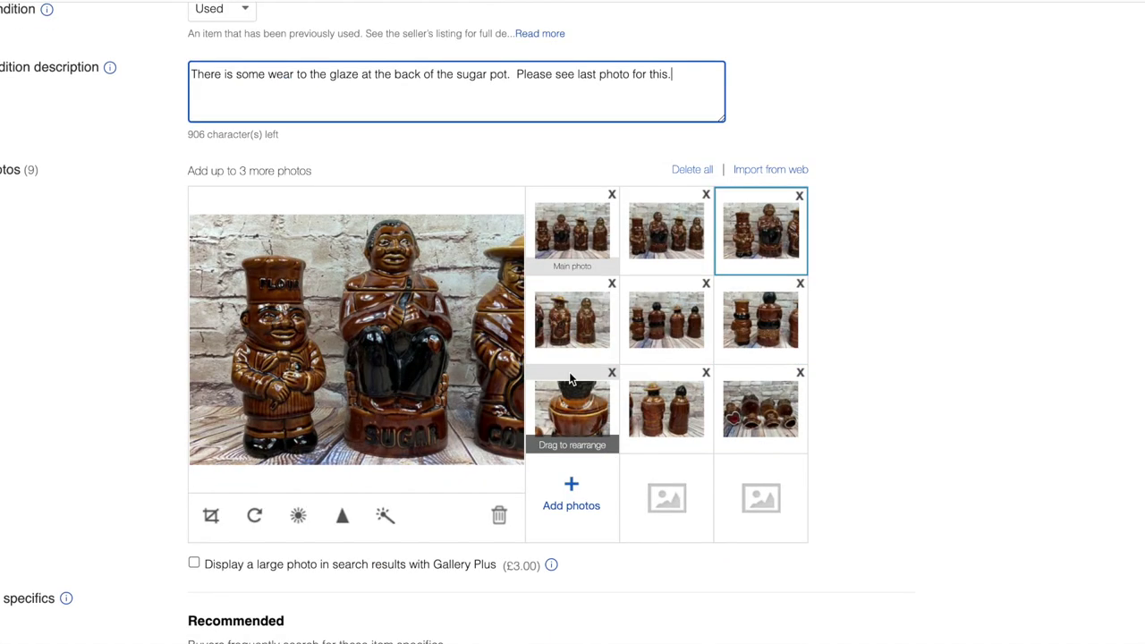
drag(573, 523, 760, 523)
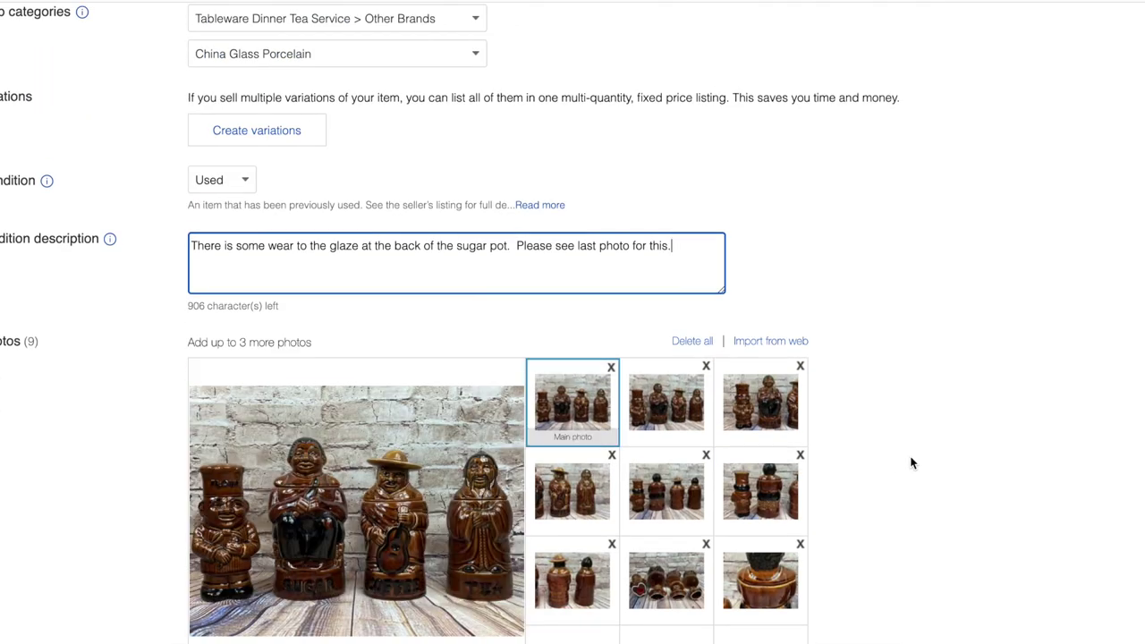
Insert "below the lid" after "sugar pot" in the condition description.
scroll(913, 462, down, 3)
scroll(625, 258, up, 1)
click(509, 85)
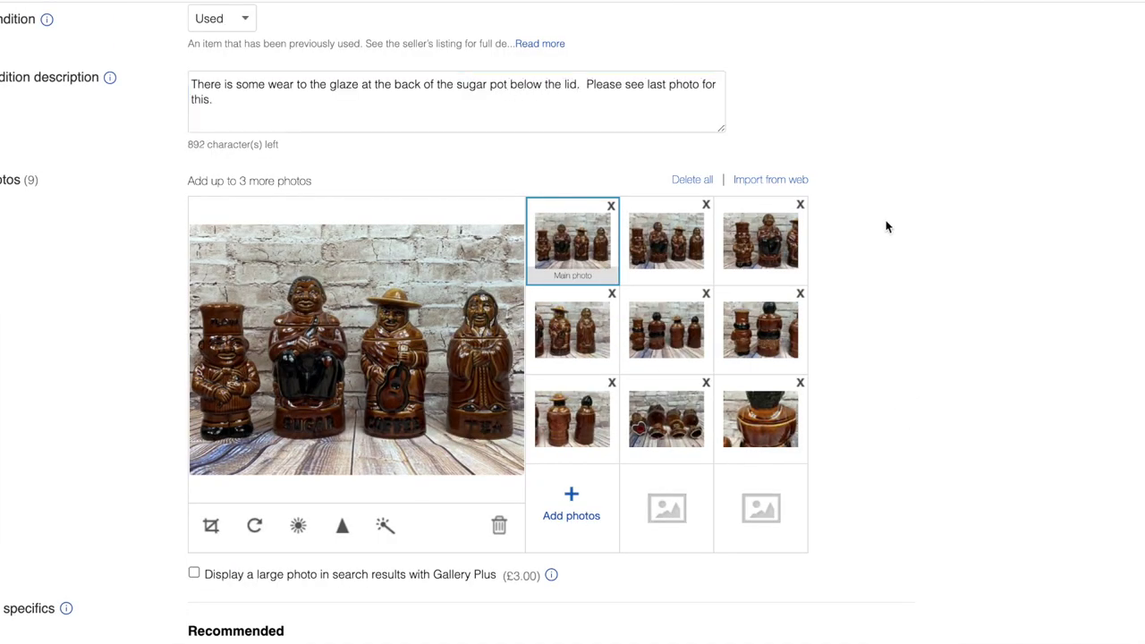
Paste the jar set's title into the item description.
scroll(886, 226, down, 8)
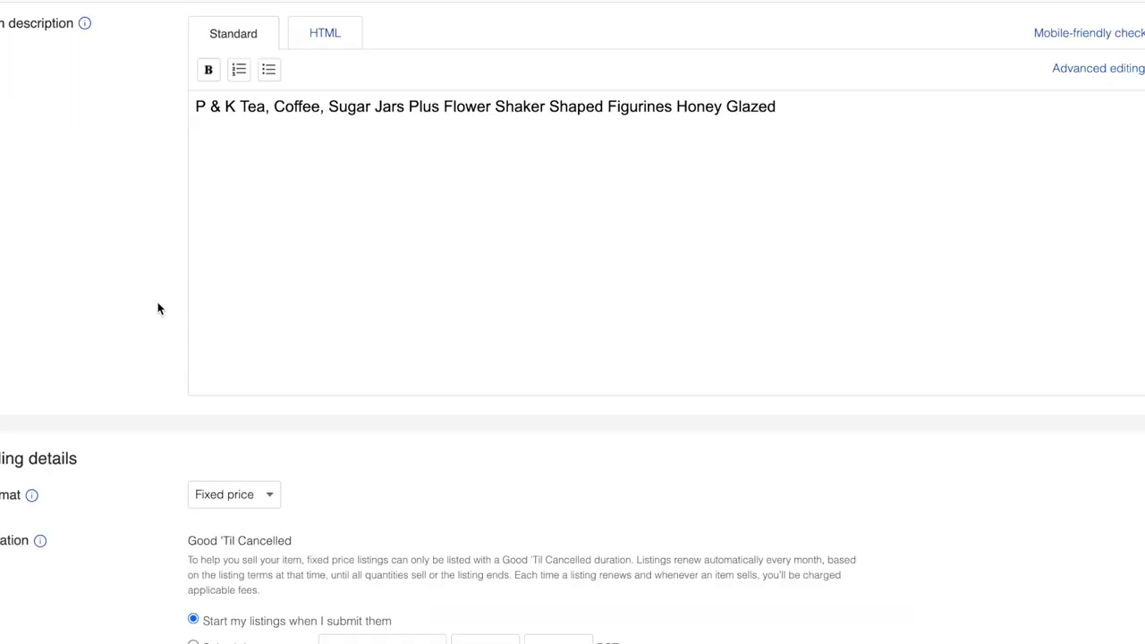
right_click(236, 106)
click(155, 253)
Set the postage policy to No 7. Hermes ONLY £6.95 OR Collect free.
scroll(155, 252, down, 12)
click(376, 218)
click(397, 290)
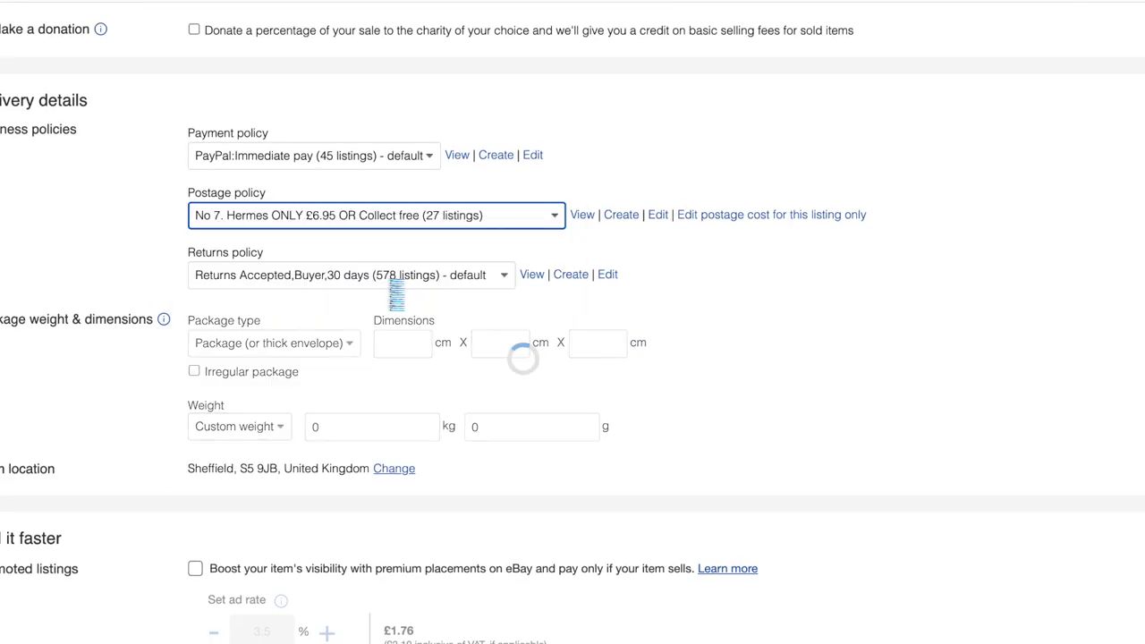
Set the package type to Large package with a weight of 2 kg 900 g, and preview the listing.
scroll(371, 161, down, 2)
click(371, 259)
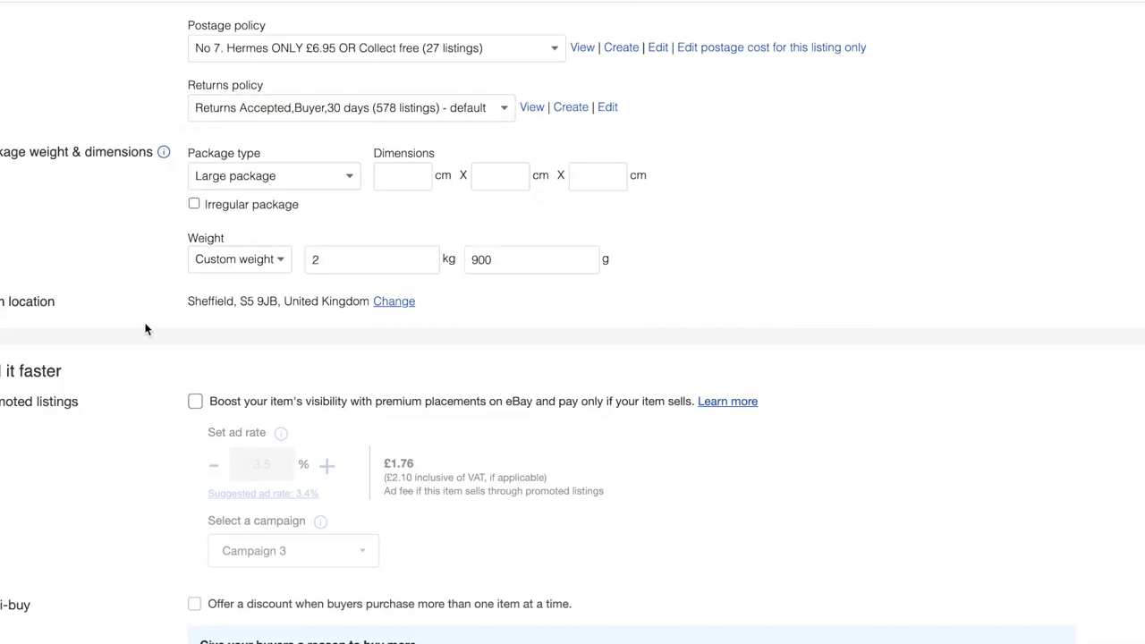
scroll(146, 330, down, 5)
click(273, 594)
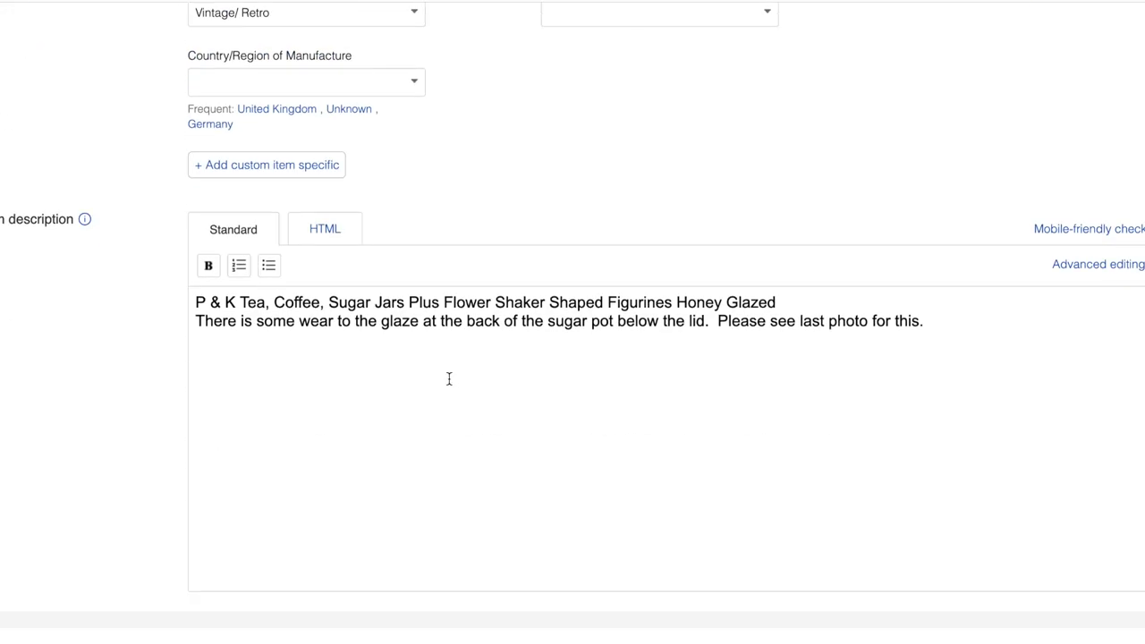
Add the line "Very unusual kitchenware, figures designed storage jars, retro kitsch." below the title in the item description.
key(Return)
text(/ve=)
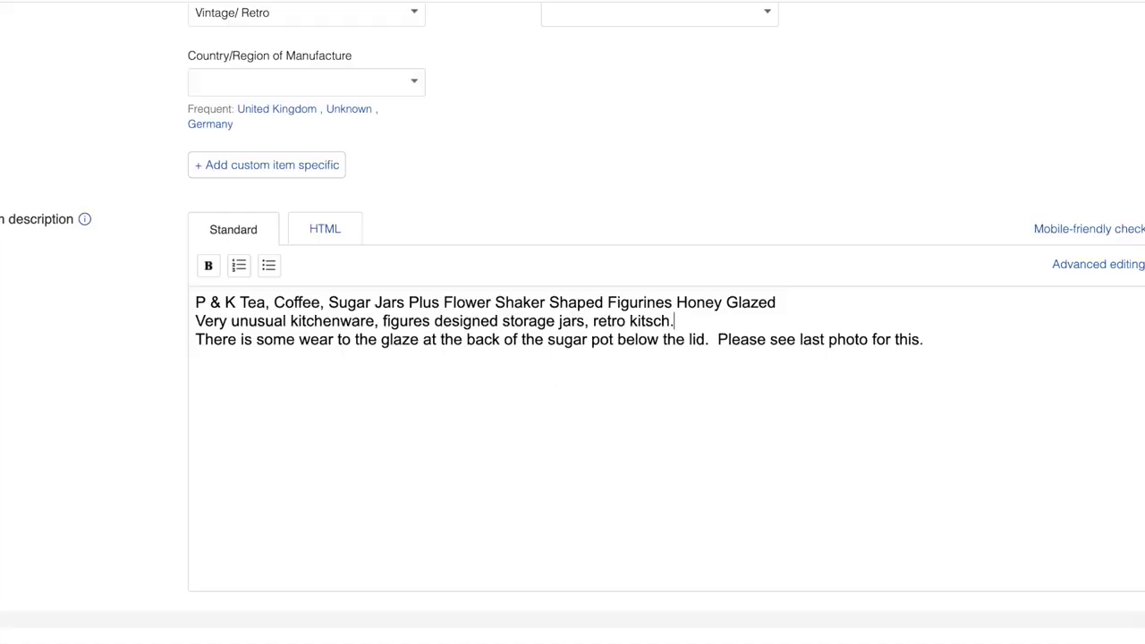
Preview the jar set listing, close the preview, and publish the listing.
scroll(696, 358, down, 5)
scroll(692, 394, down, 15)
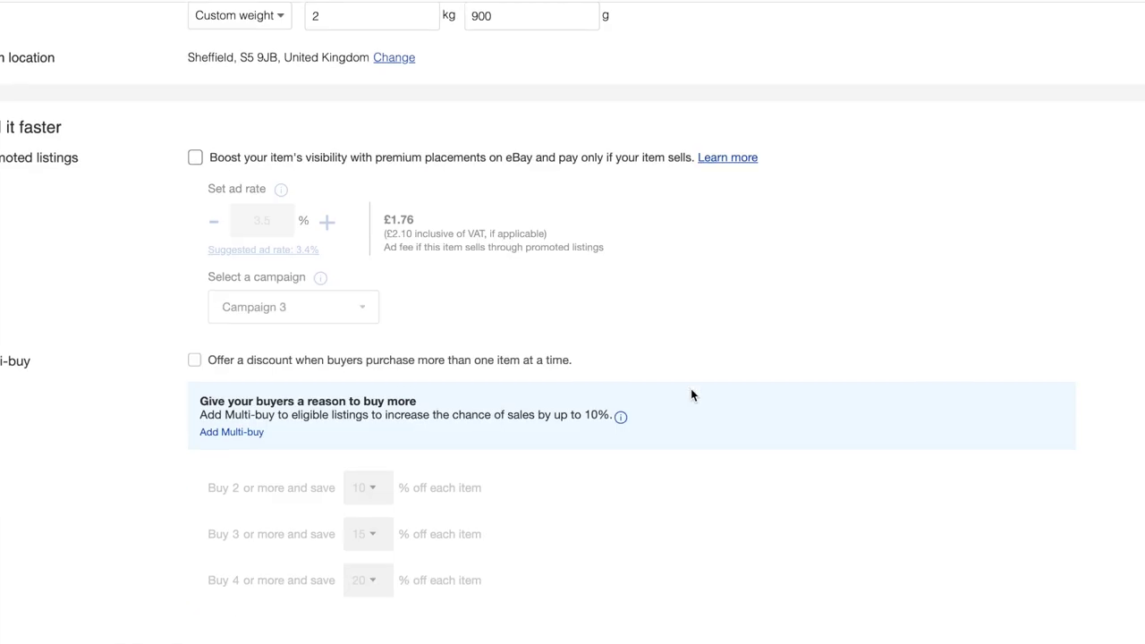
click(266, 594)
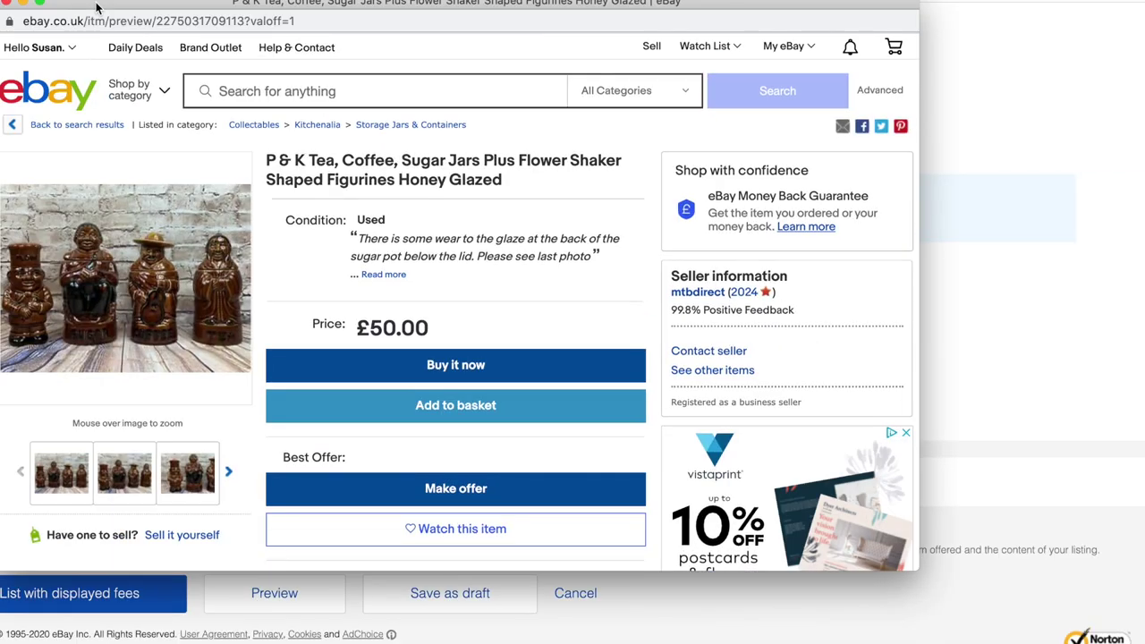
click(12, 5)
click(128, 595)
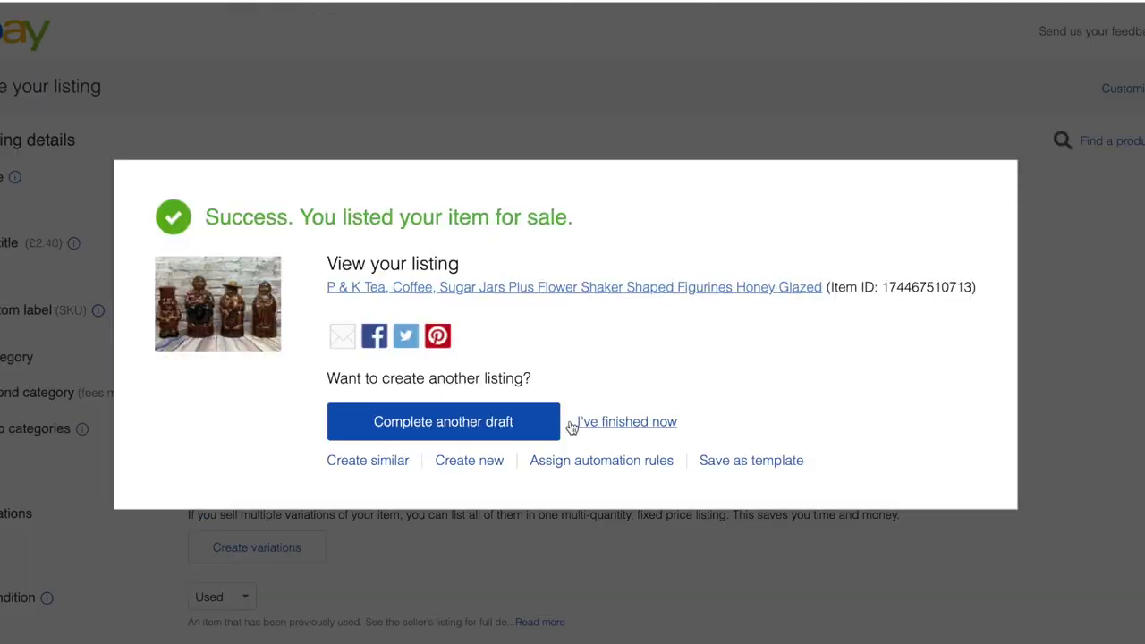
Finish with the jar set and open the draft for the two Wade Bells whisky decanters to review its details.
click(623, 425)
click(188, 377)
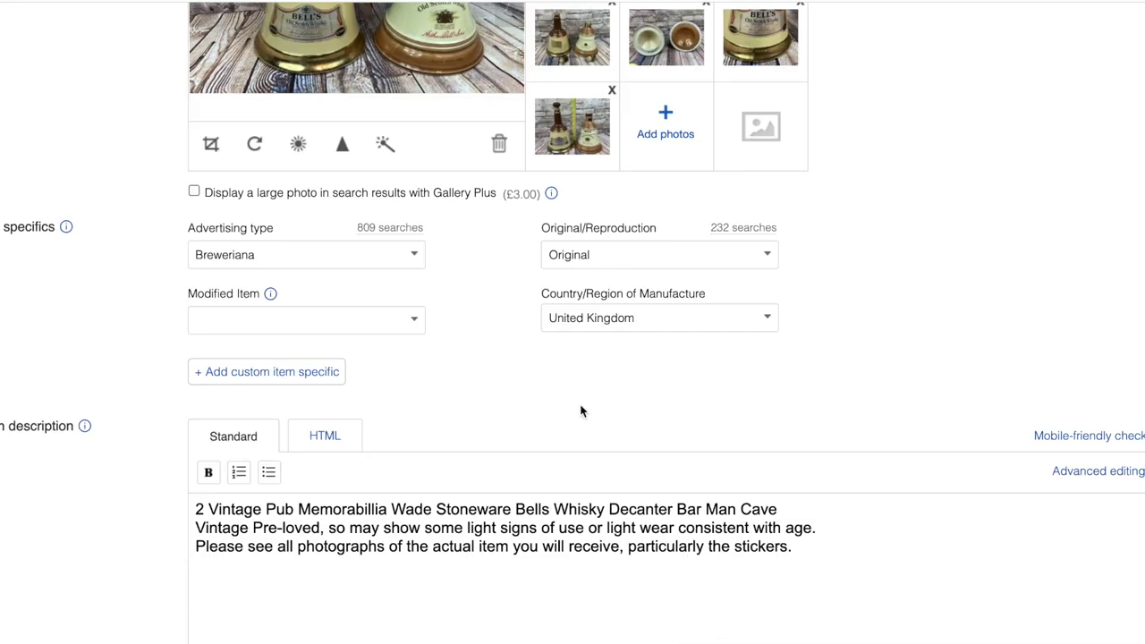
scroll(582, 407, down, 3)
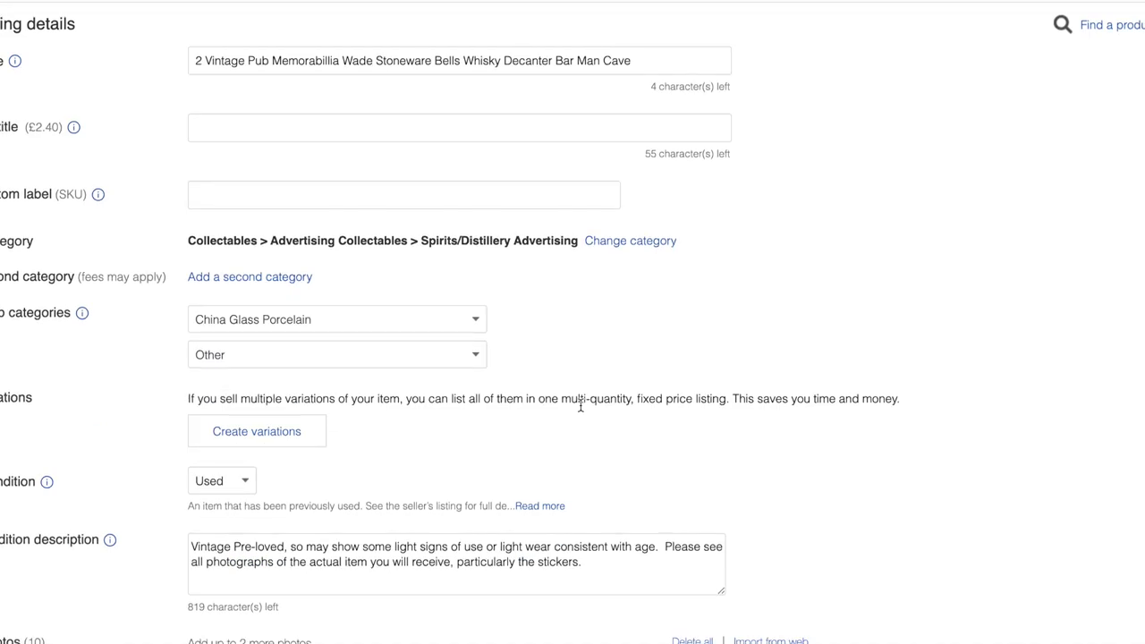
scroll(581, 405, down, 5)
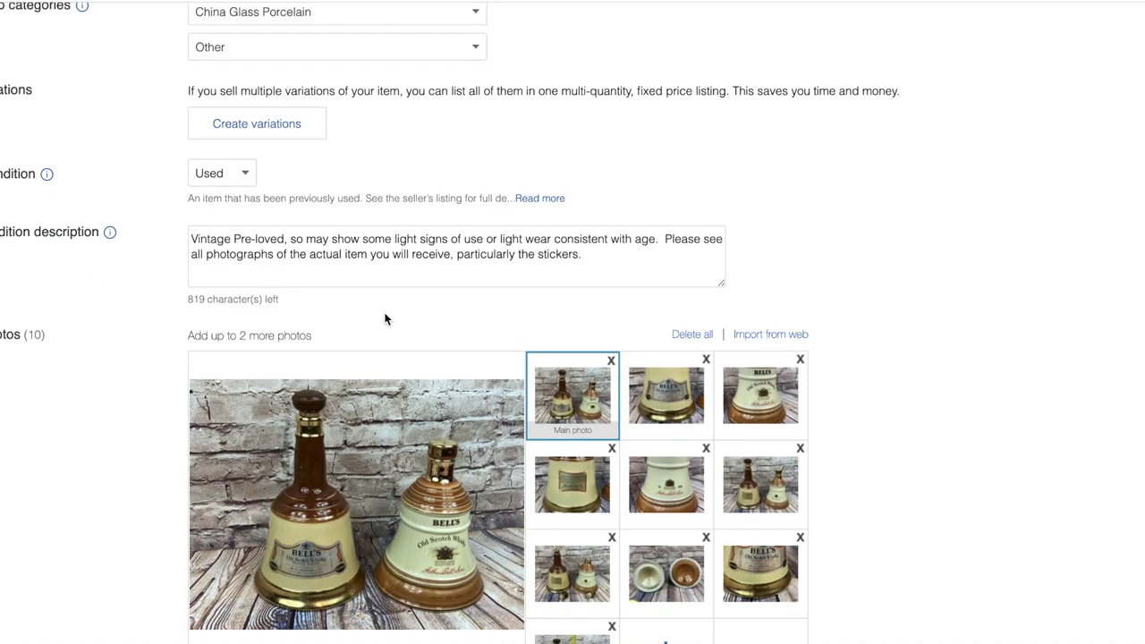
Add "I can hear that the large bell has a small piece of cork stuck inside it." to the condition description.
click(627, 211)
text(The large bell has a)
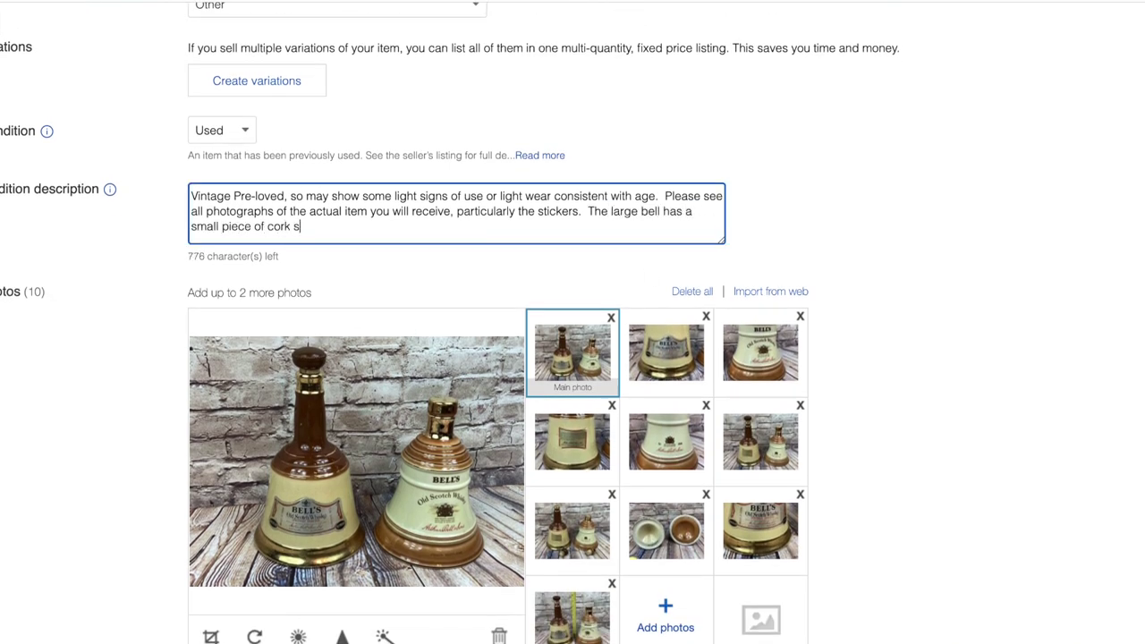
text(side it.)
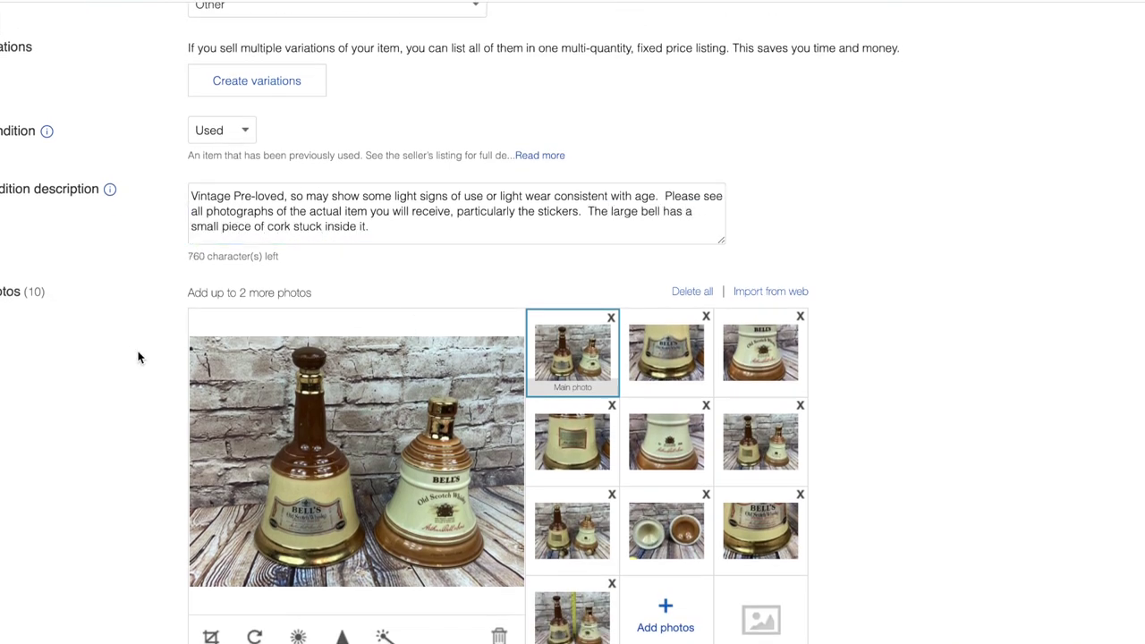
scroll(595, 169, down, 1)
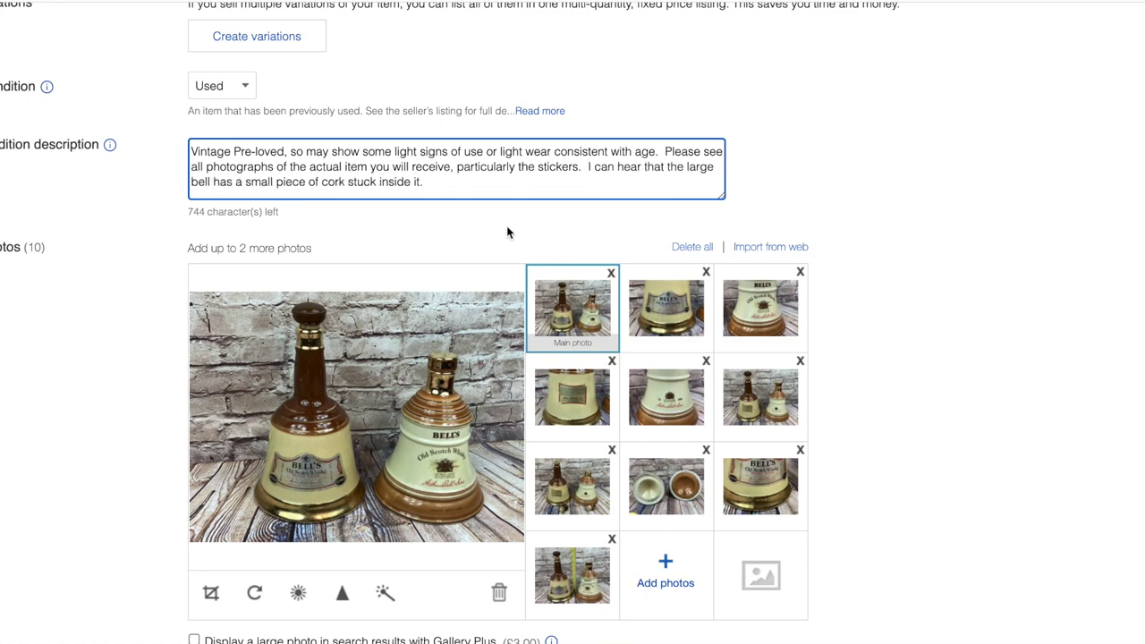
Extend the condition description's last sentence with "and the labels are not perfect. Please see photos for sizes.".
click(506, 232)
scroll(506, 232, down, 3)
scroll(163, 274, up, 3)
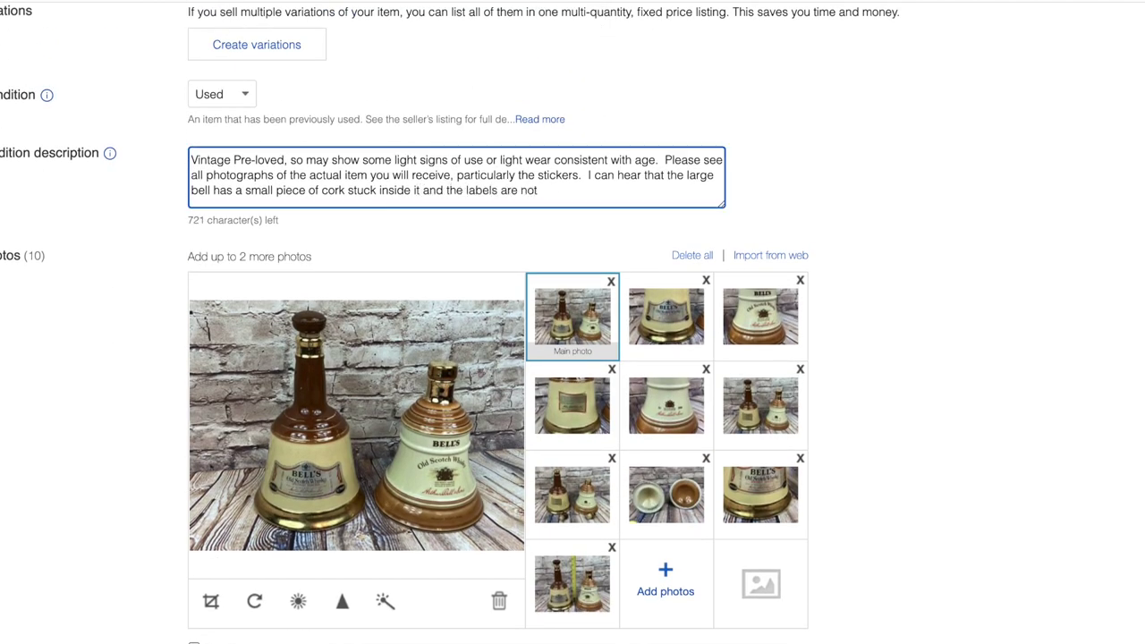
scroll(92, 344, up, 1)
key(Tab)
text(Please see photos for )
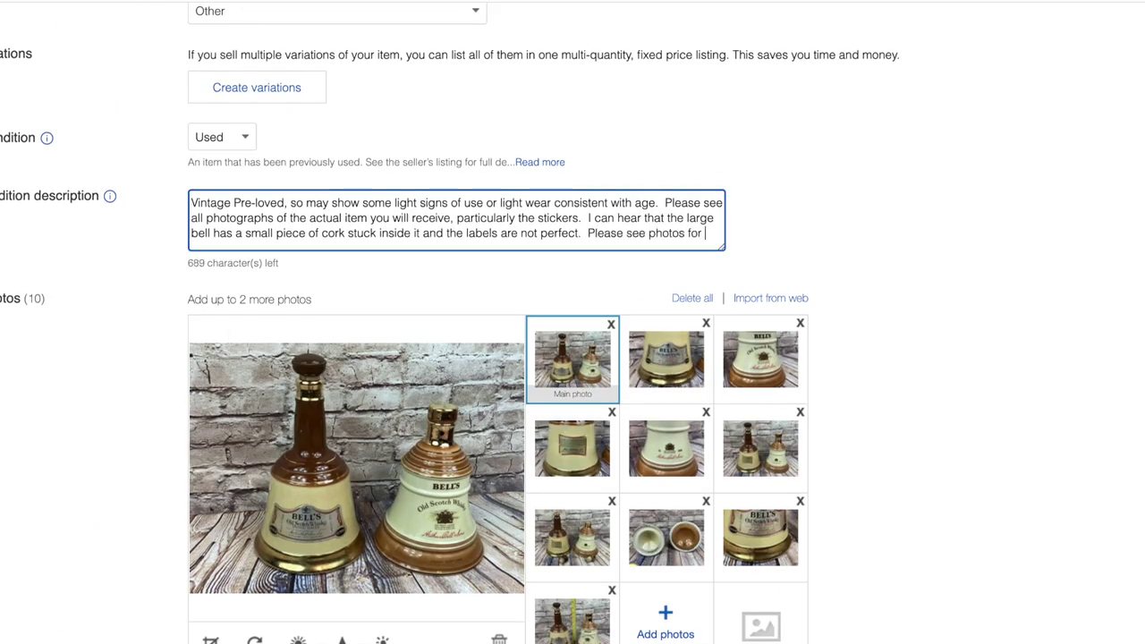
text(sizes.)
Allow buyers to make offers on the fixed-price whisky decanters listing.
scroll(329, 295, down, 6)
click(266, 317)
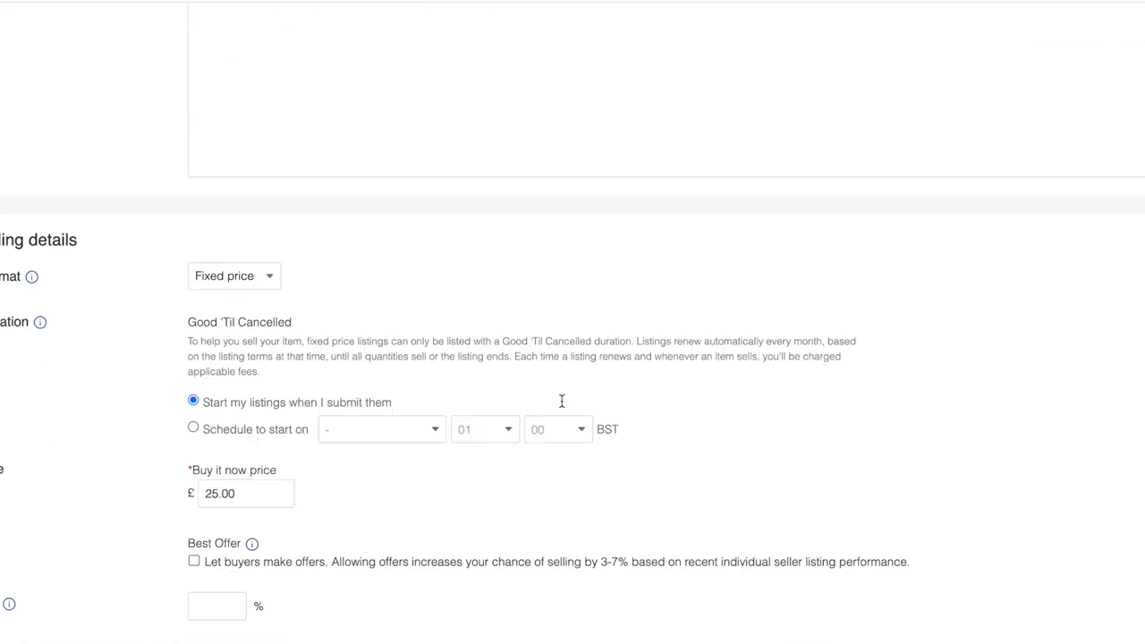
click(192, 557)
scroll(573, 358, down, 4)
scroll(572, 358, down, 1)
click(348, 394)
click(348, 415)
Preview the whisky decanters listing and publish it with the displayed fees.
scroll(348, 414, down, 1)
scroll(343, 372, down, 10)
click(274, 590)
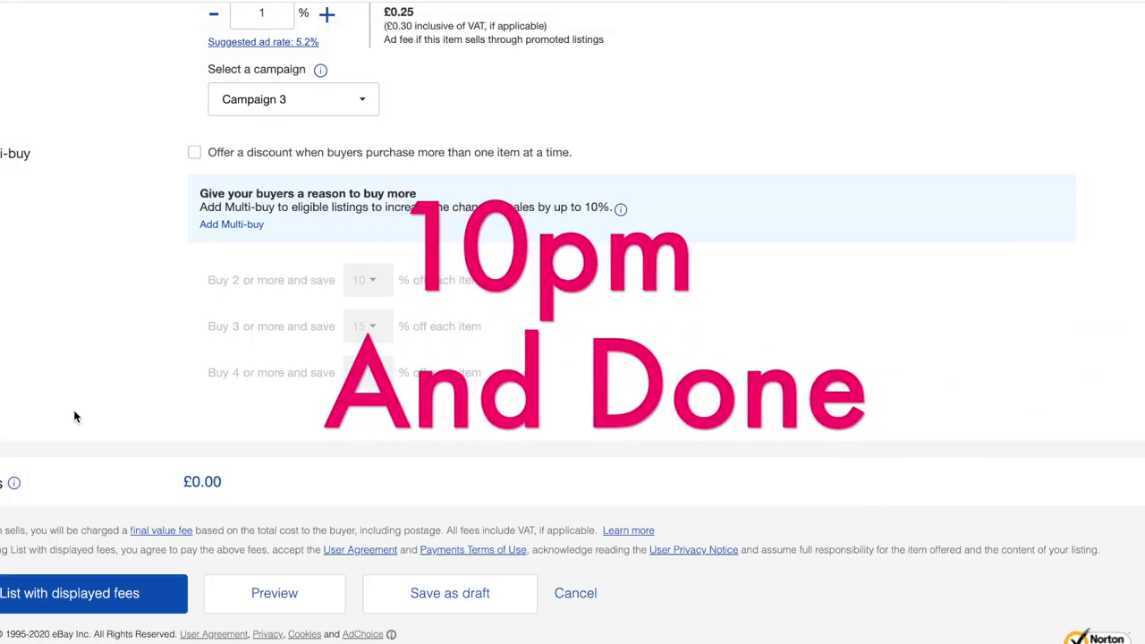
click(114, 594)
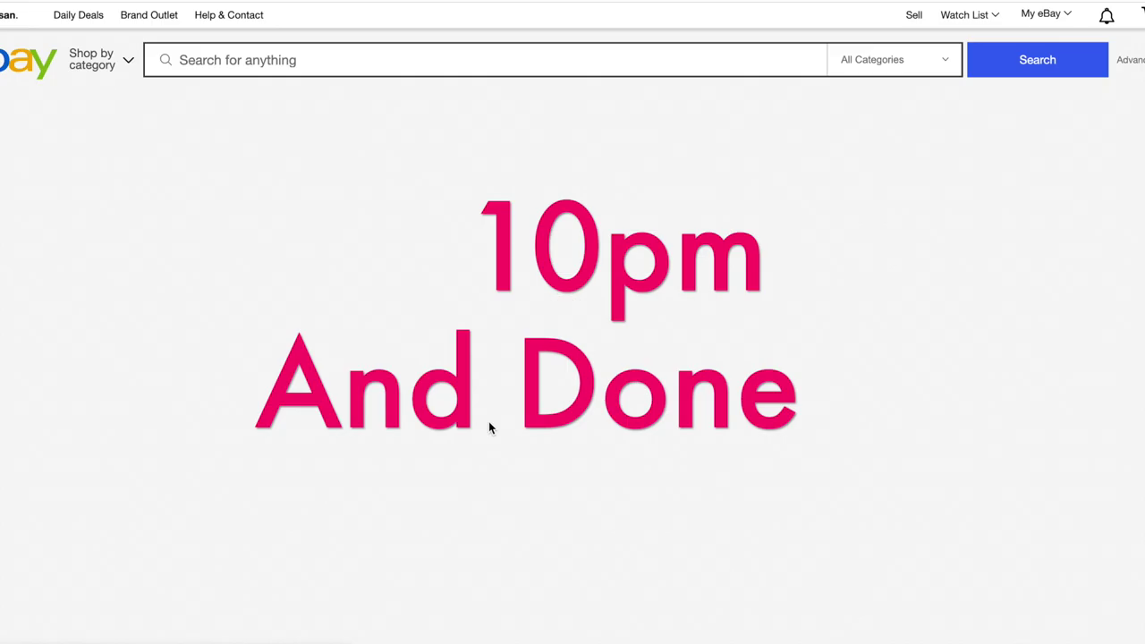